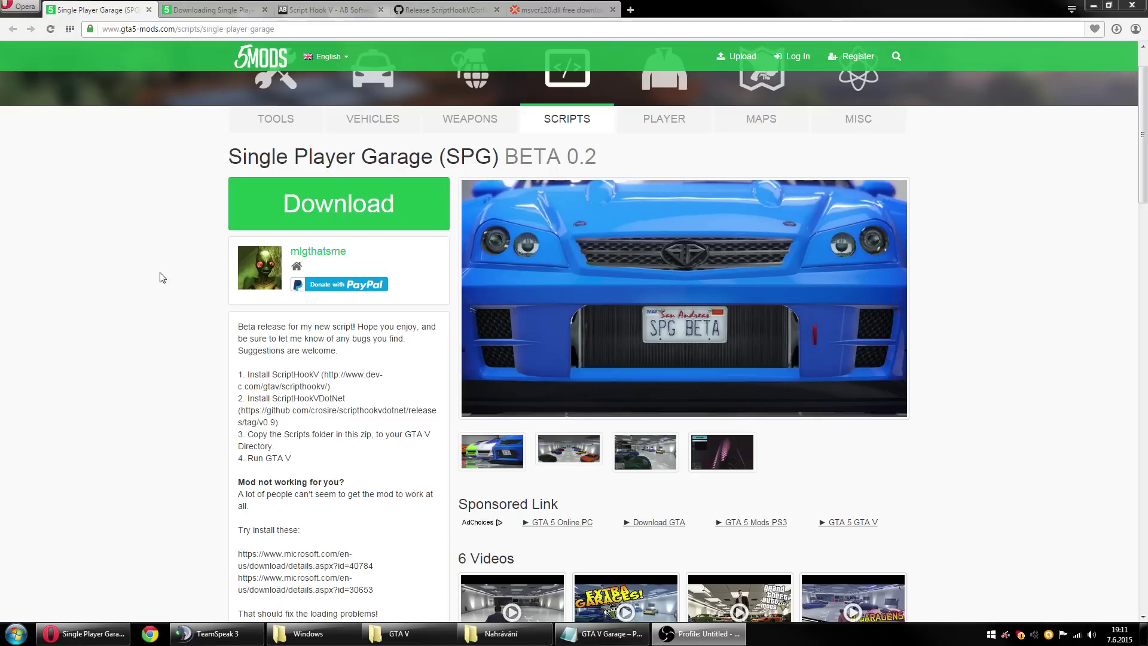
Reopen the mod download page in a new tab, cancel re-saving the archive, and close that tab.
left_click(160, 277)
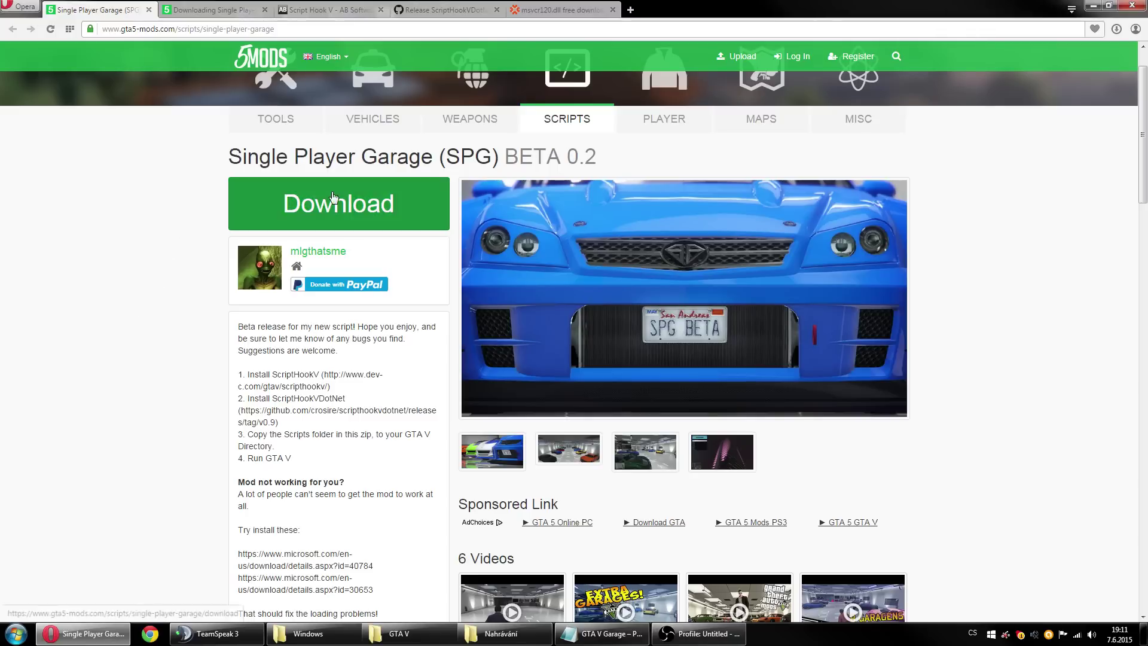
middle_click(305, 206)
left_click(215, 10)
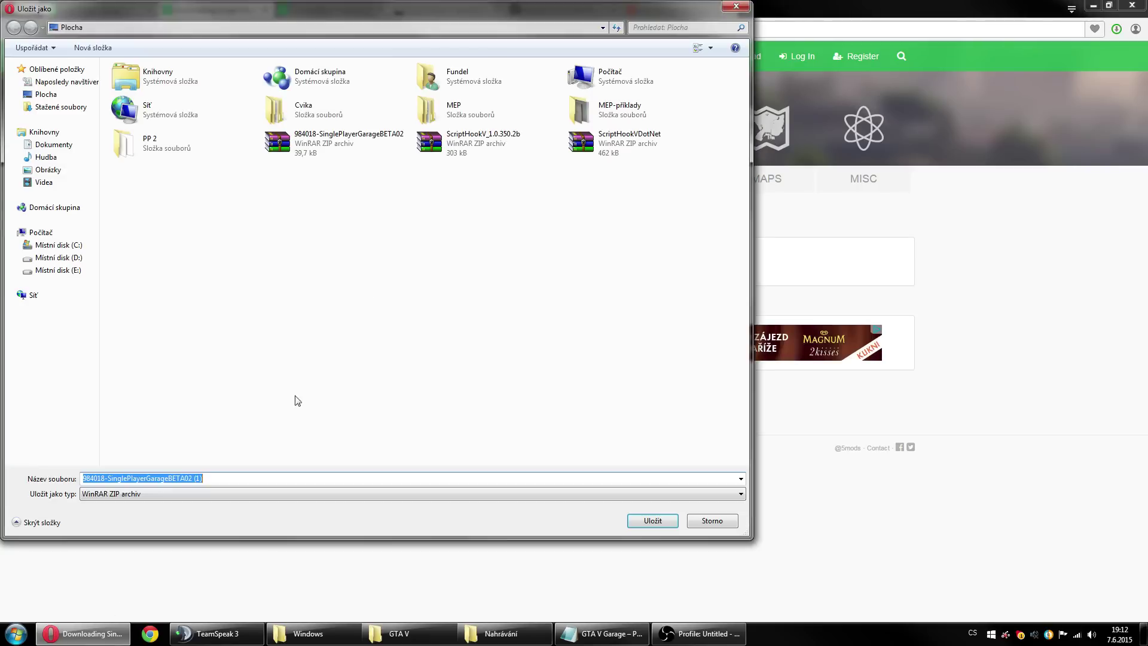
left_click(735, 6)
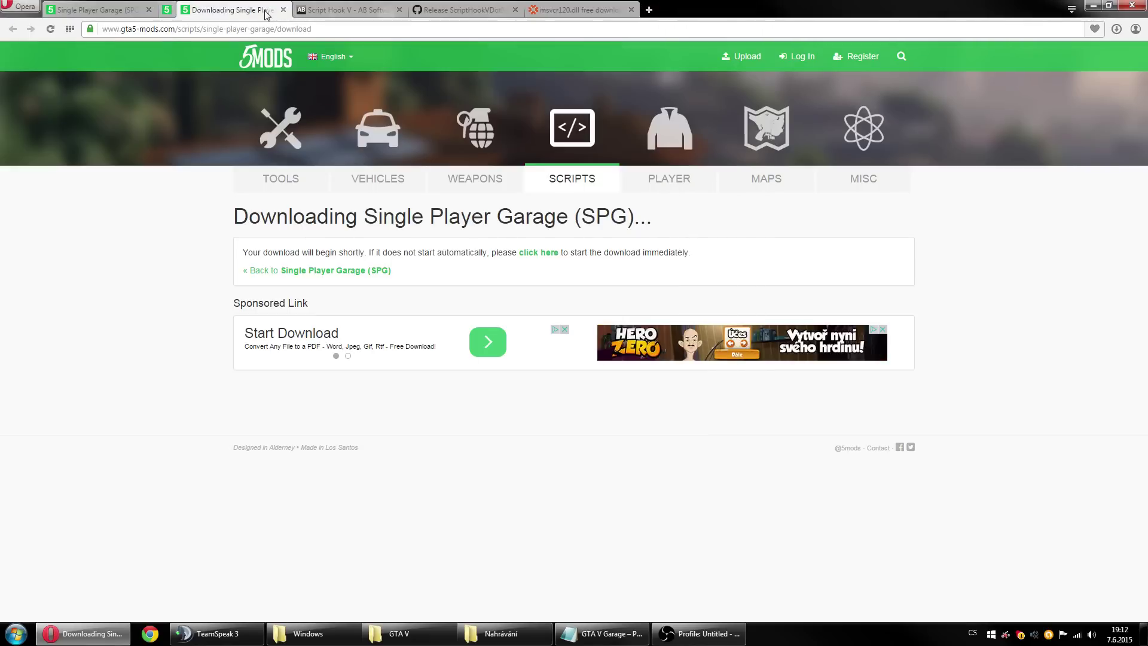
middle_click(266, 13)
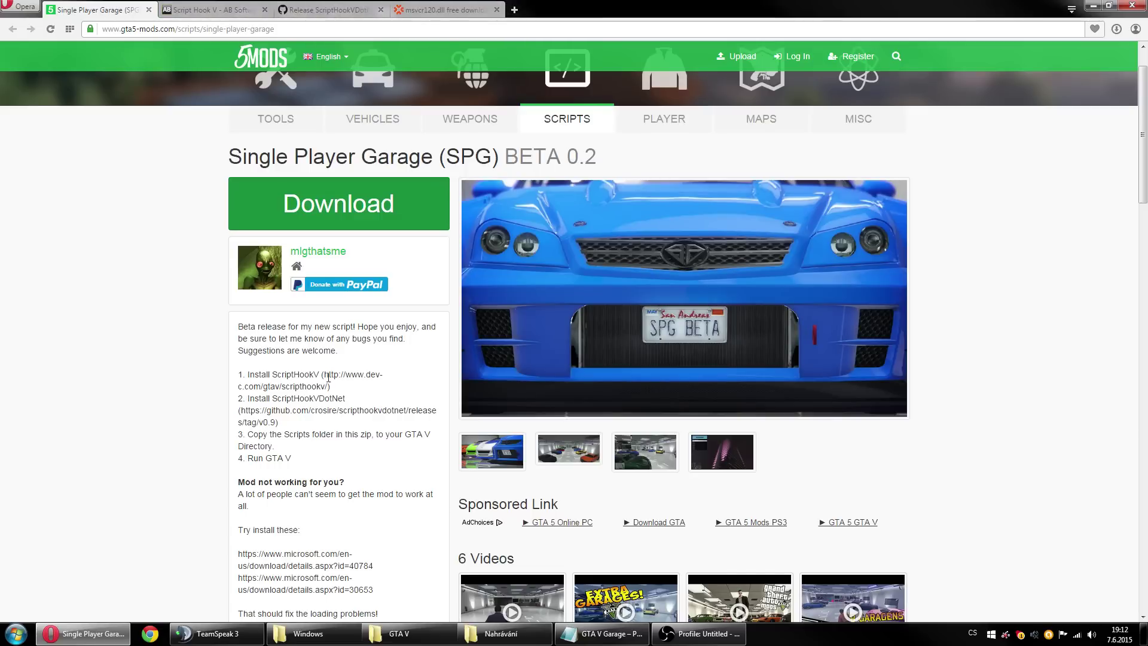
Follow the ScriptHookVDotNet GitHub link and check the ScriptHookVDotNet.zip download on its v0.9 release page.
mouse_move(325, 377)
left_mouse_down()
mouse_move(387, 382)
mouse_move(328, 390)
left_mouse_up()
left_click_drag(238, 410, 309, 422)
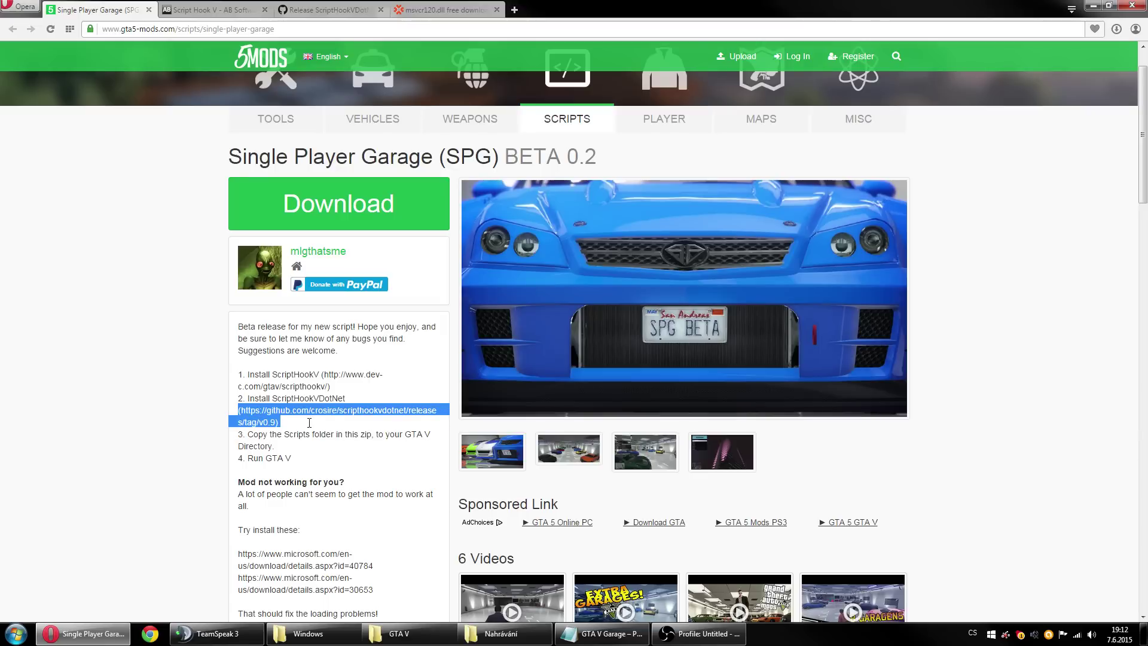
left_click(327, 383)
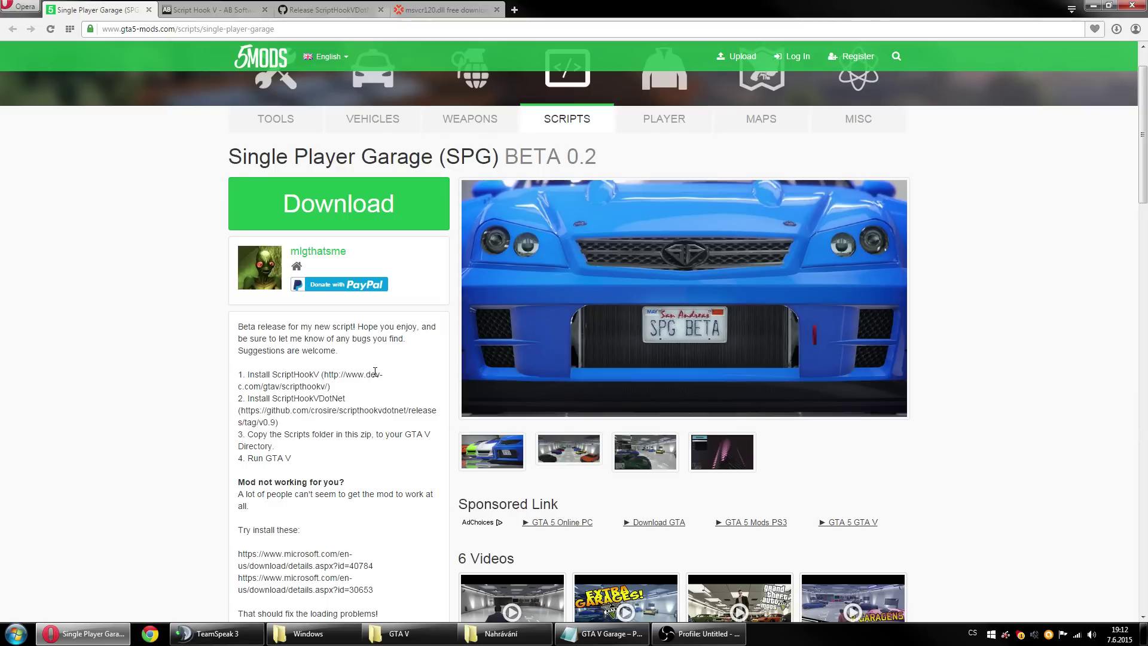
left_click(302, 11)
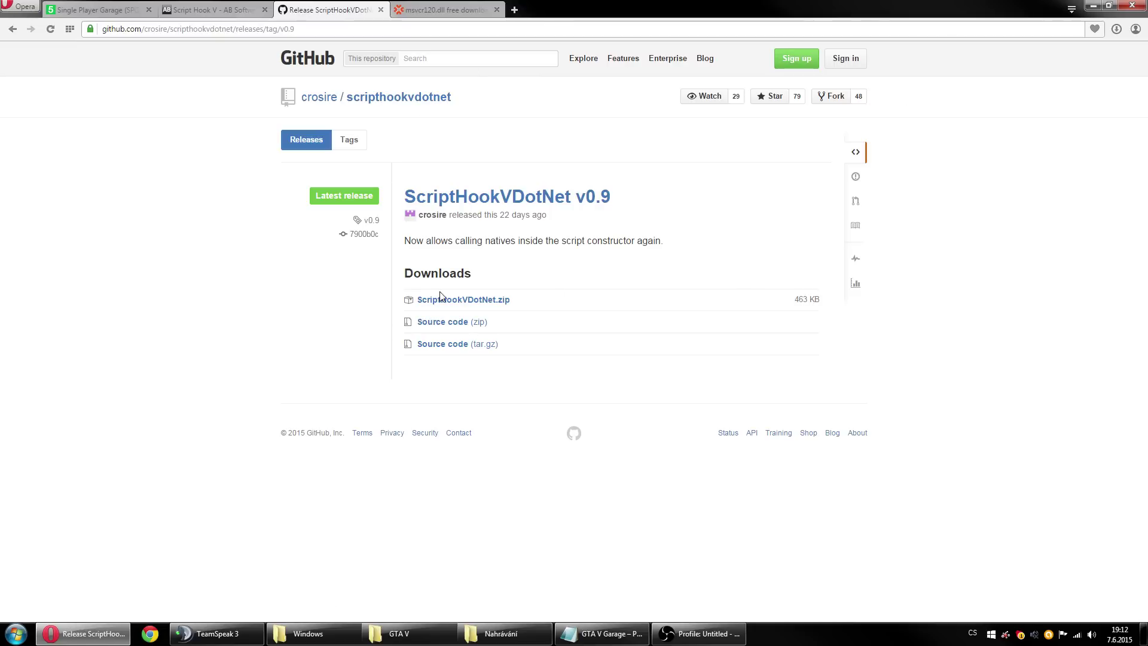
left_click(464, 305)
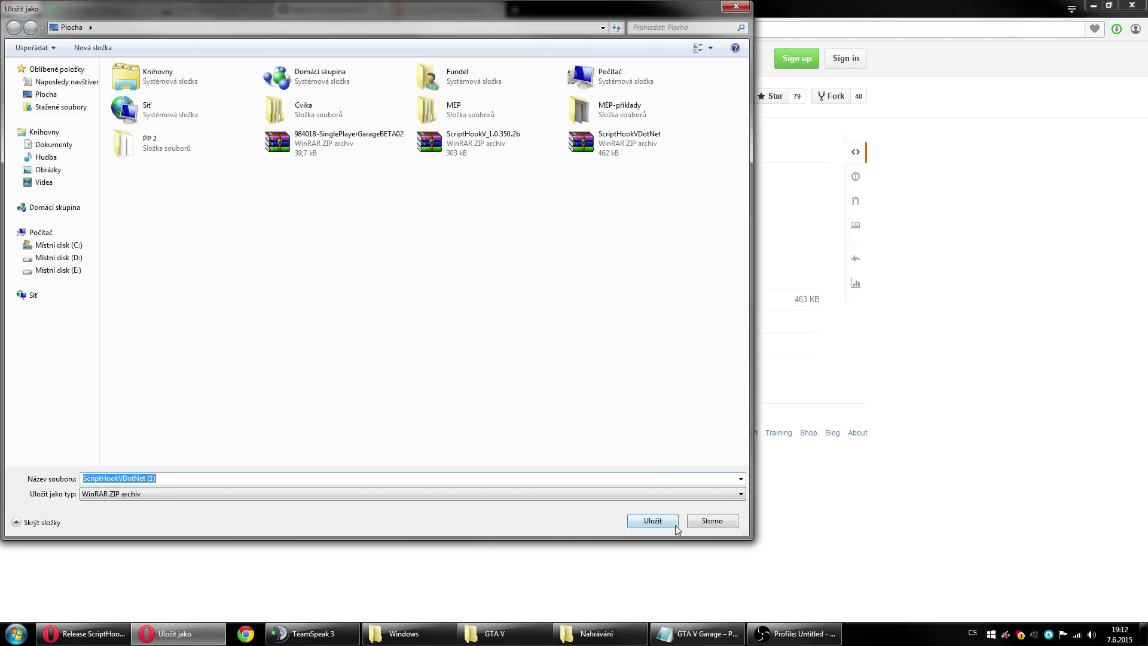
left_click(706, 521)
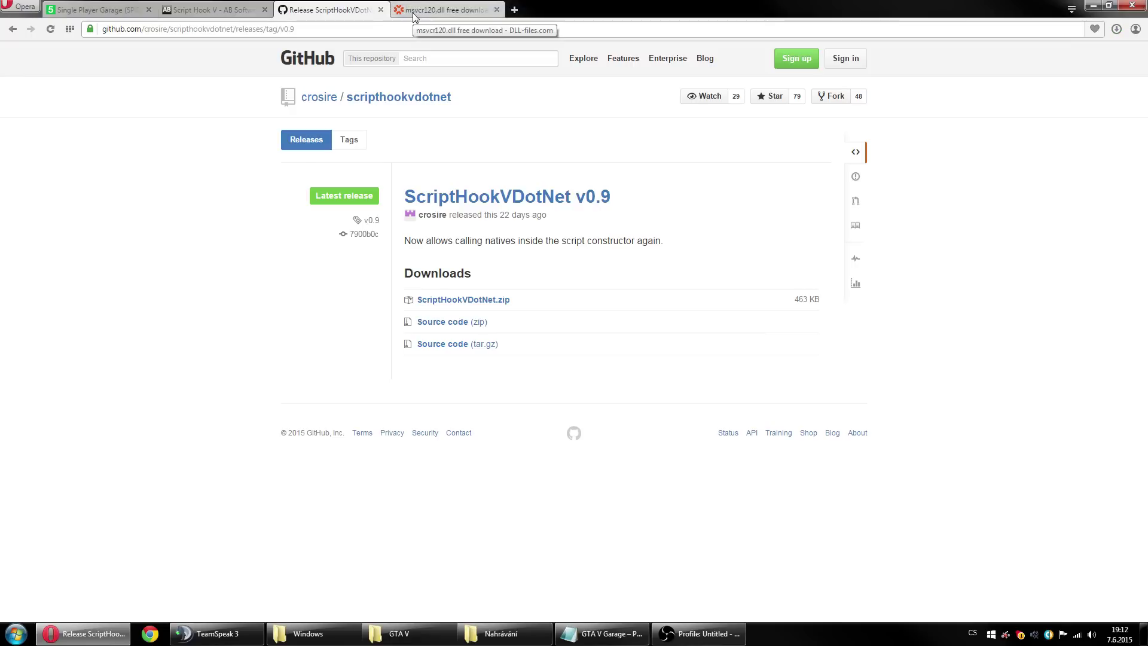
left_click(412, 13)
Start and cancel the Script Hook V download on dev-c.com, then minimize Opera to the desktop.
left_click(221, 11)
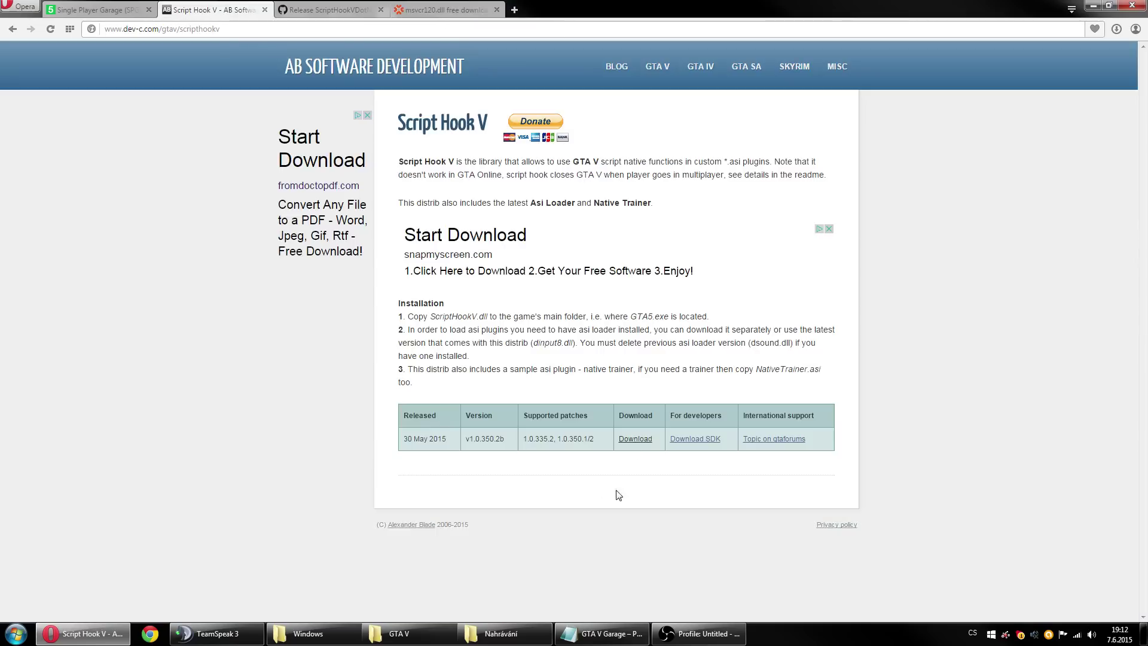
left_click(635, 439)
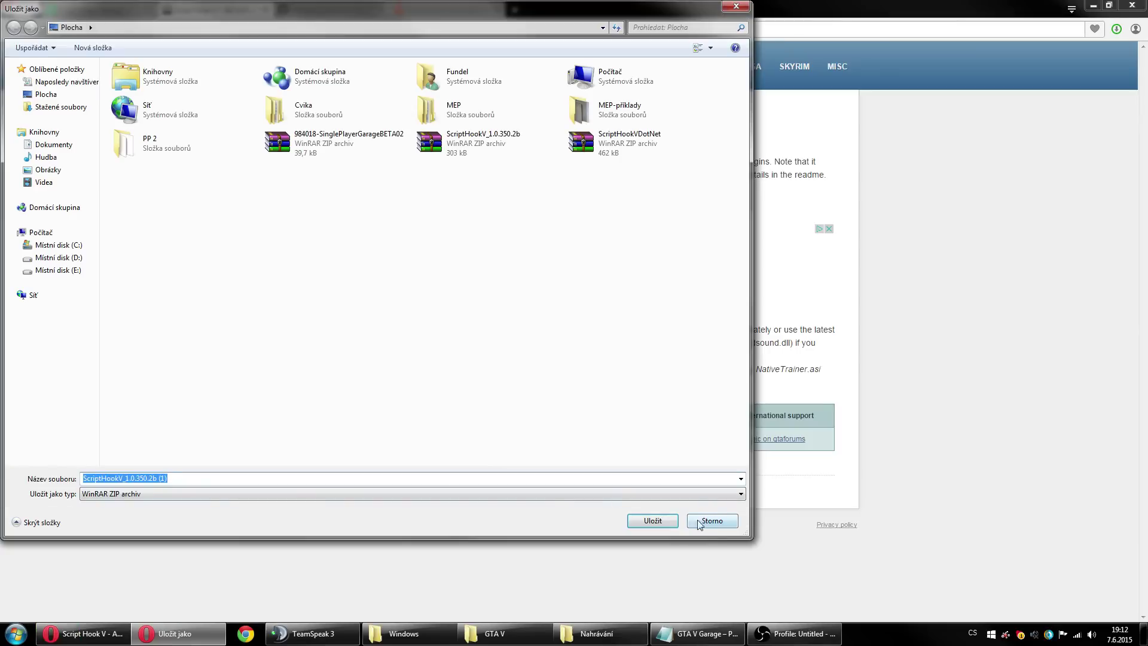
left_click(700, 524)
left_click(114, 15)
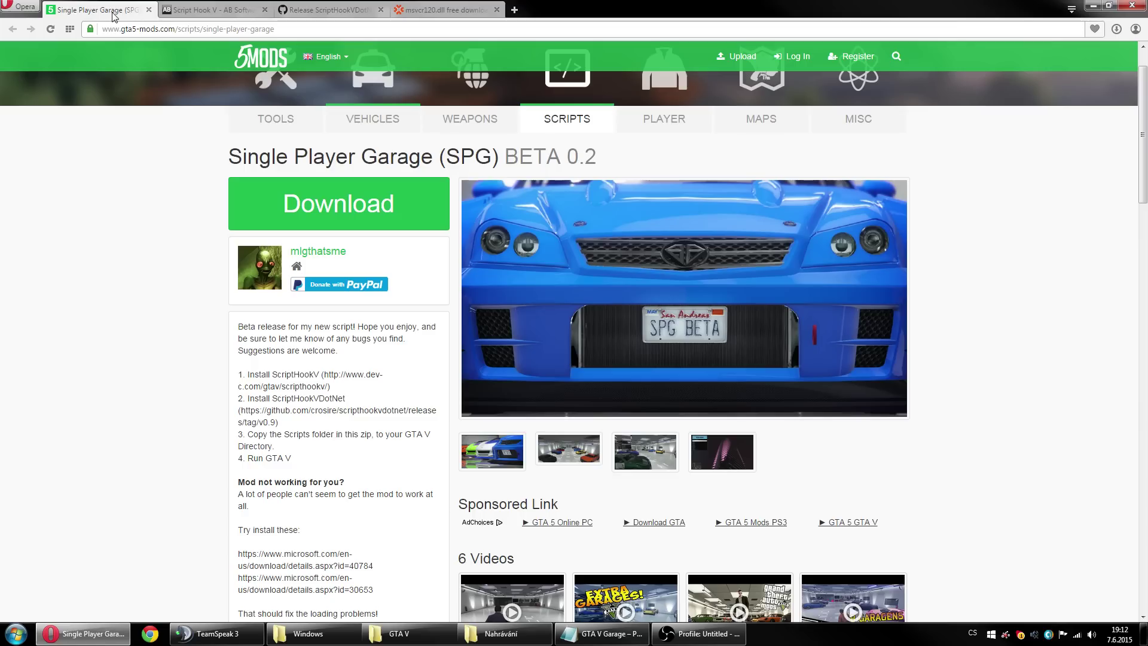
left_click(1091, 7)
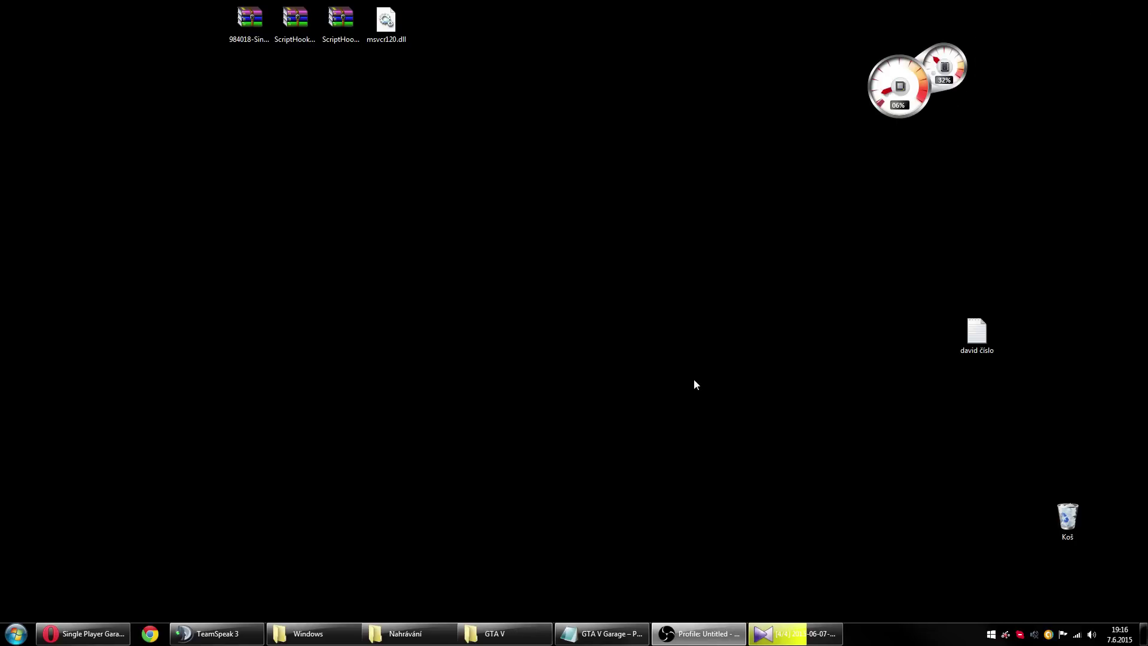
Open the Single Player Garage zip and drag its scripts folder into the GTA V folder.
left_click(500, 637)
left_click(241, 30)
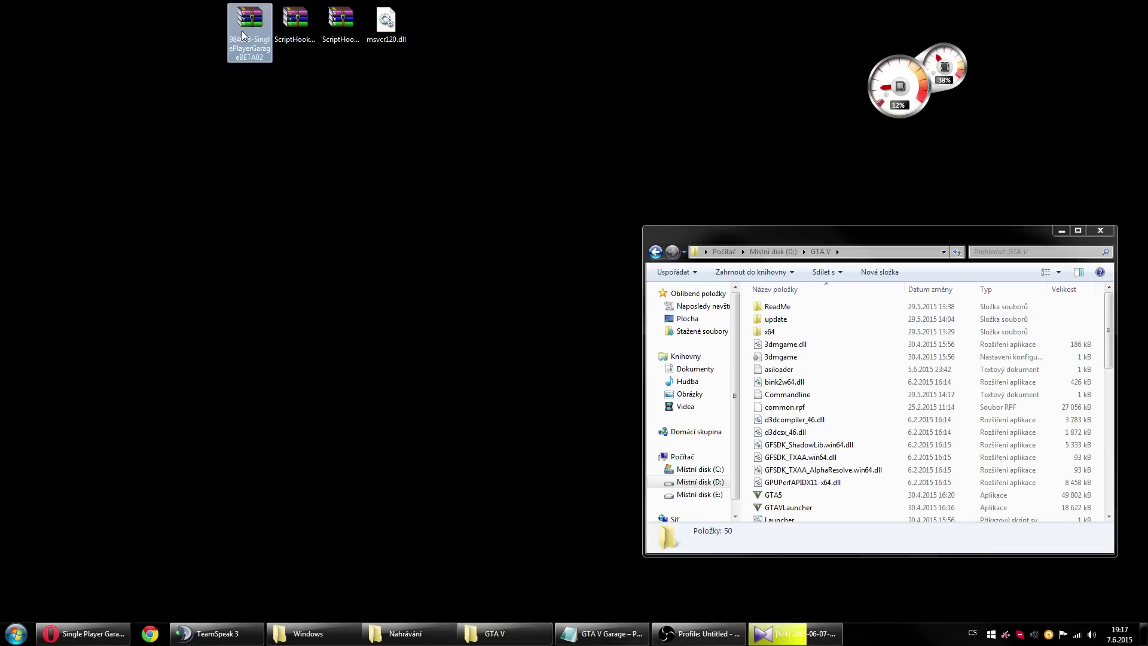
double_click(242, 31)
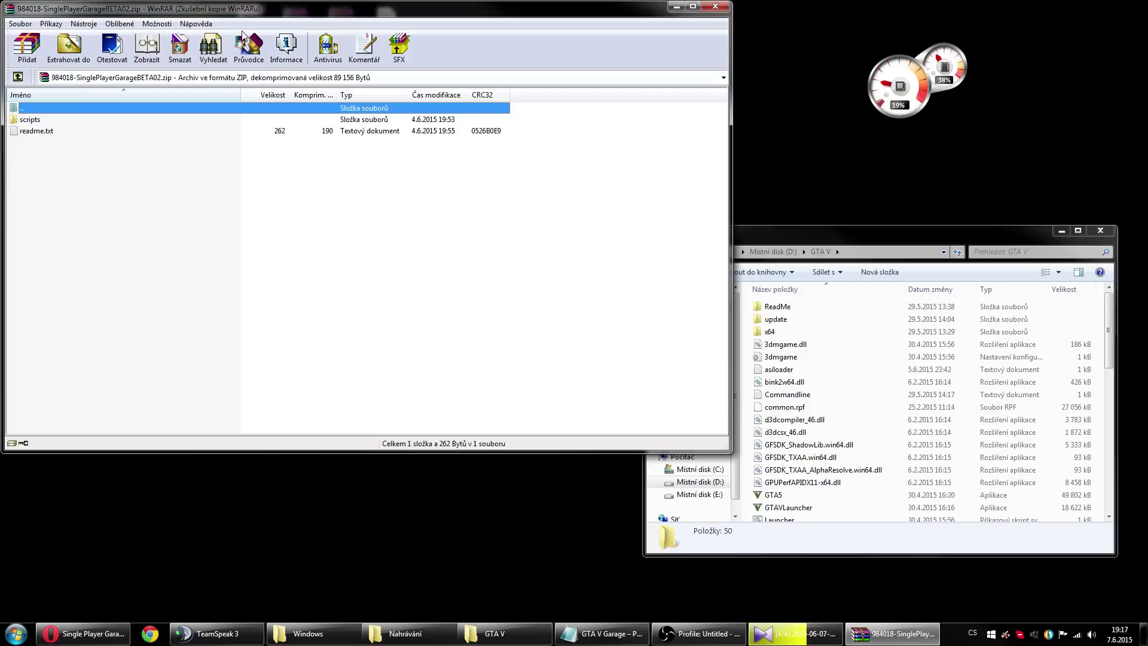
left_click(38, 122)
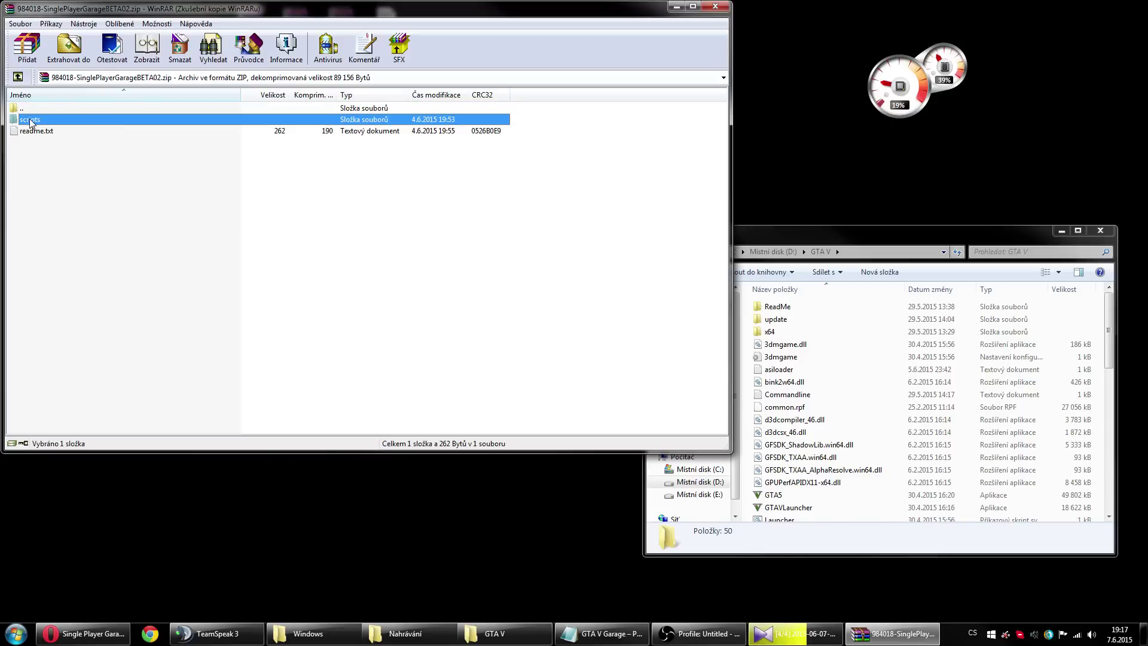
left_click_drag(30, 123, 894, 233)
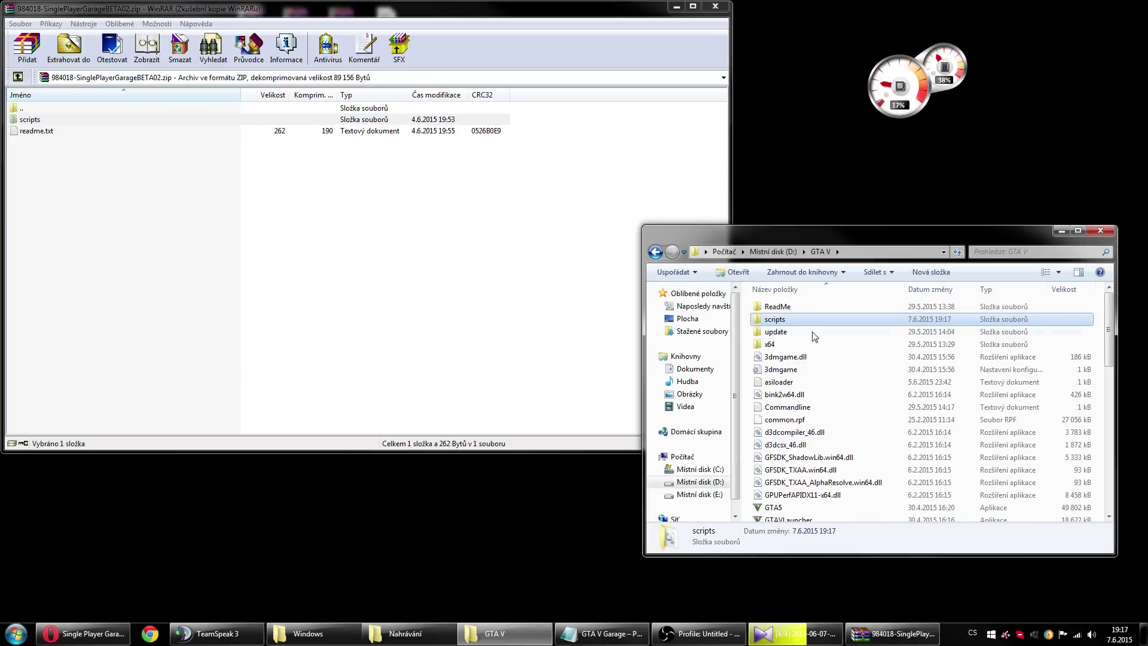
left_click(713, 8)
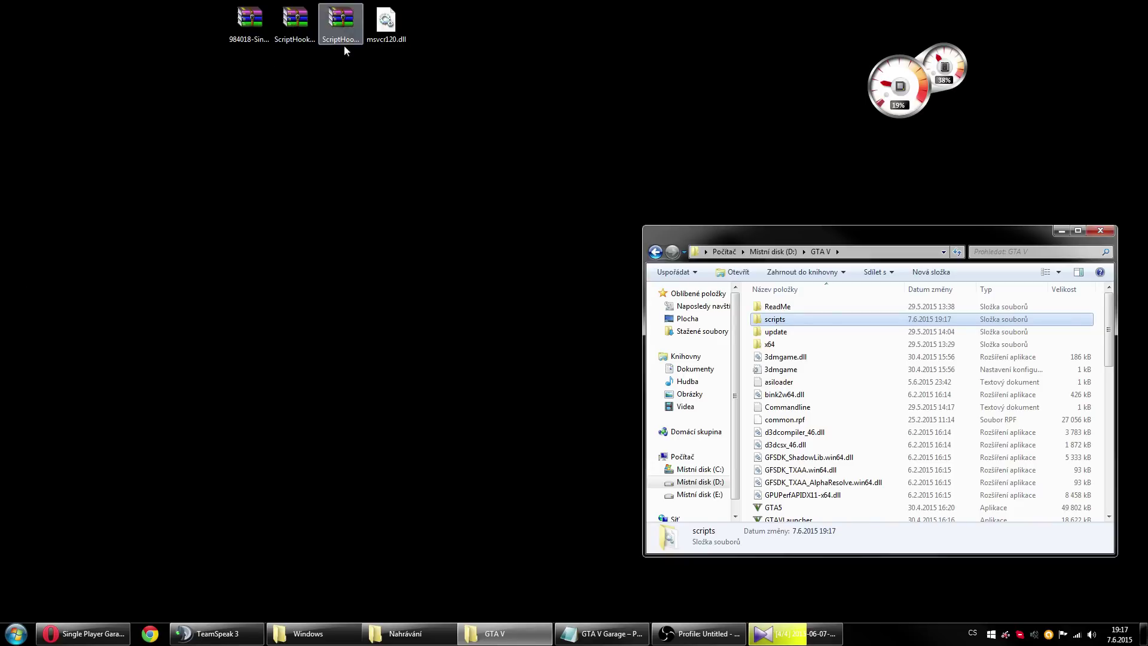
Copy the three files from ScriptHookV_1.0.350.2b's bin folder into GTA V, replacing ScriptHookV.dll.
double_click(299, 24)
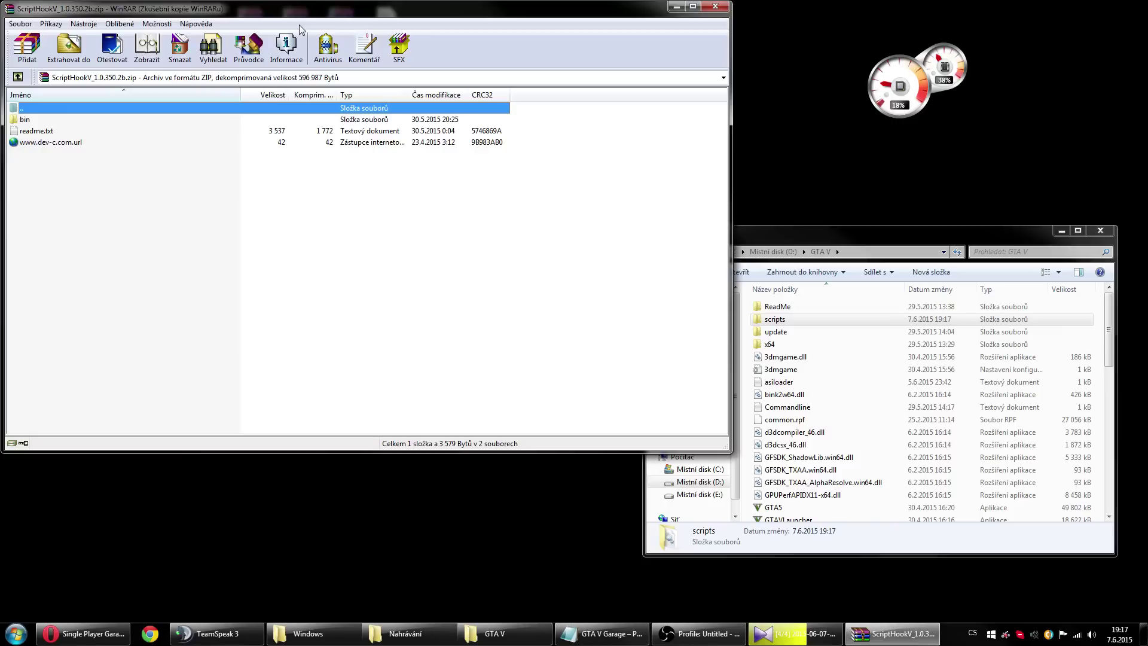
double_click(25, 119)
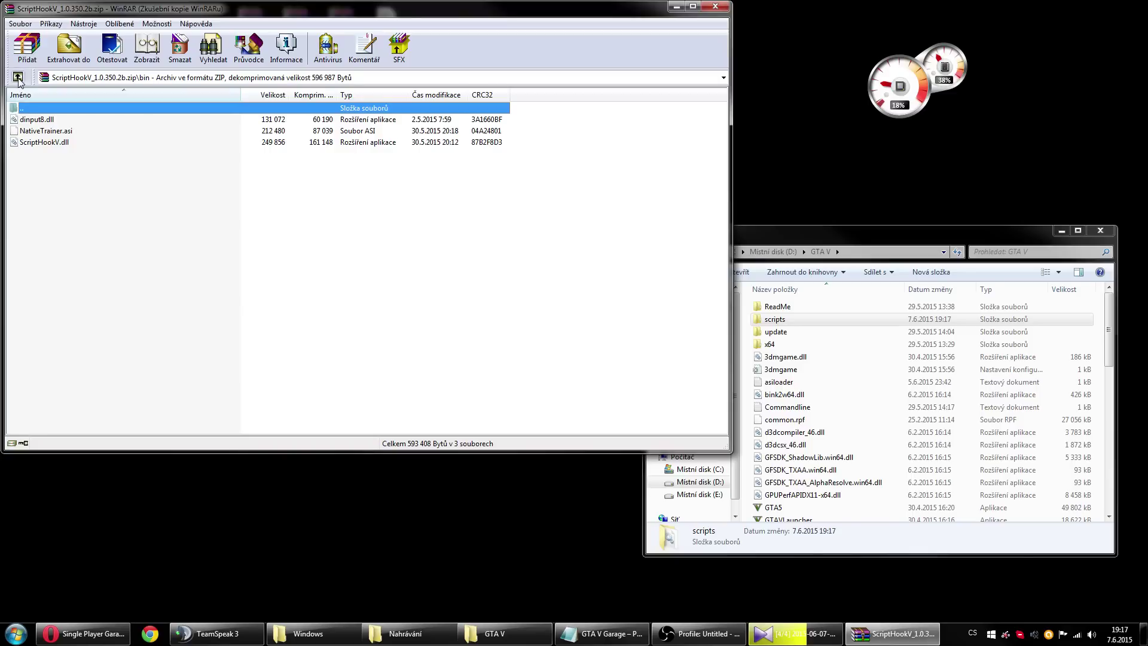
left_click(18, 77)
double_click(27, 121)
key("ctrl+a")
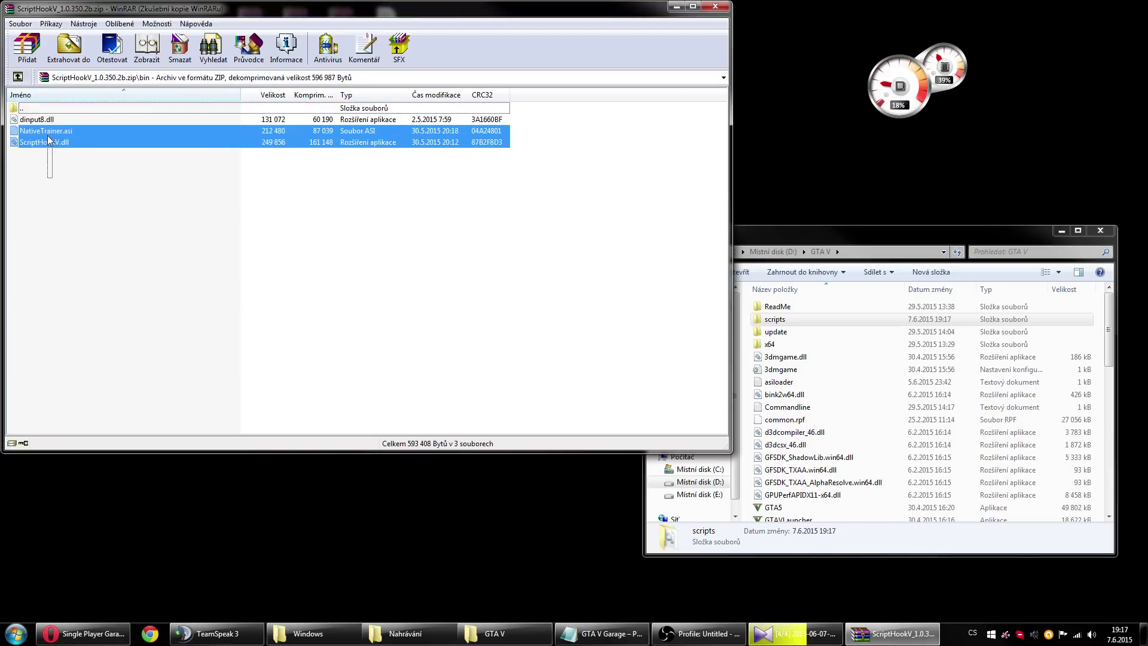
left_click_drag(40, 126, 978, 235)
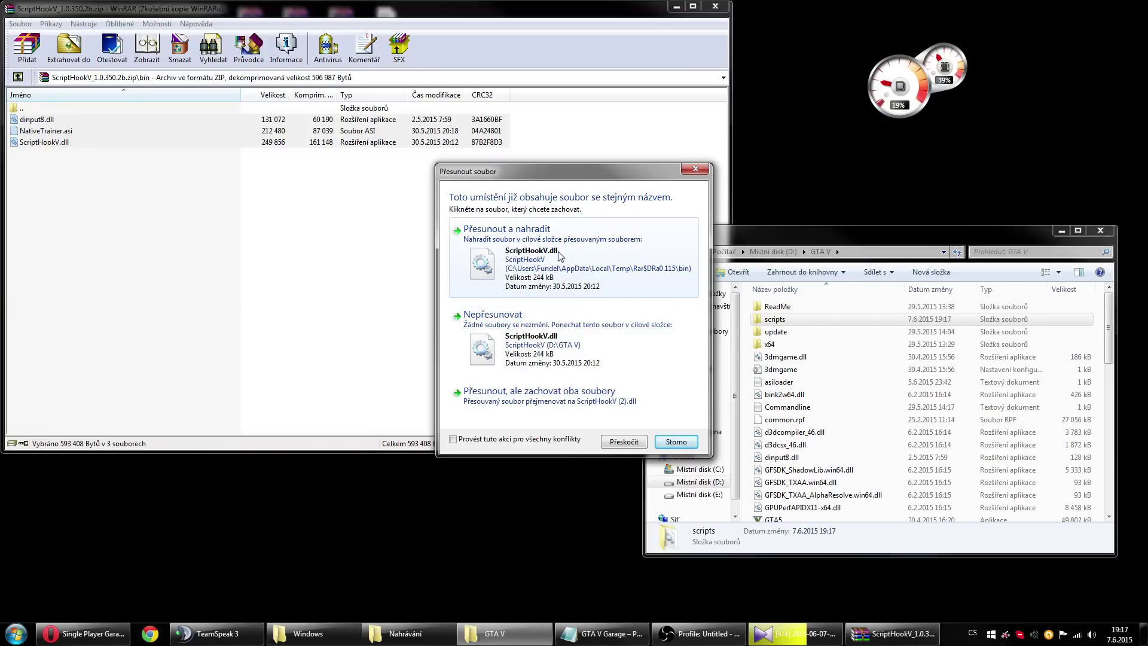
left_click(562, 272)
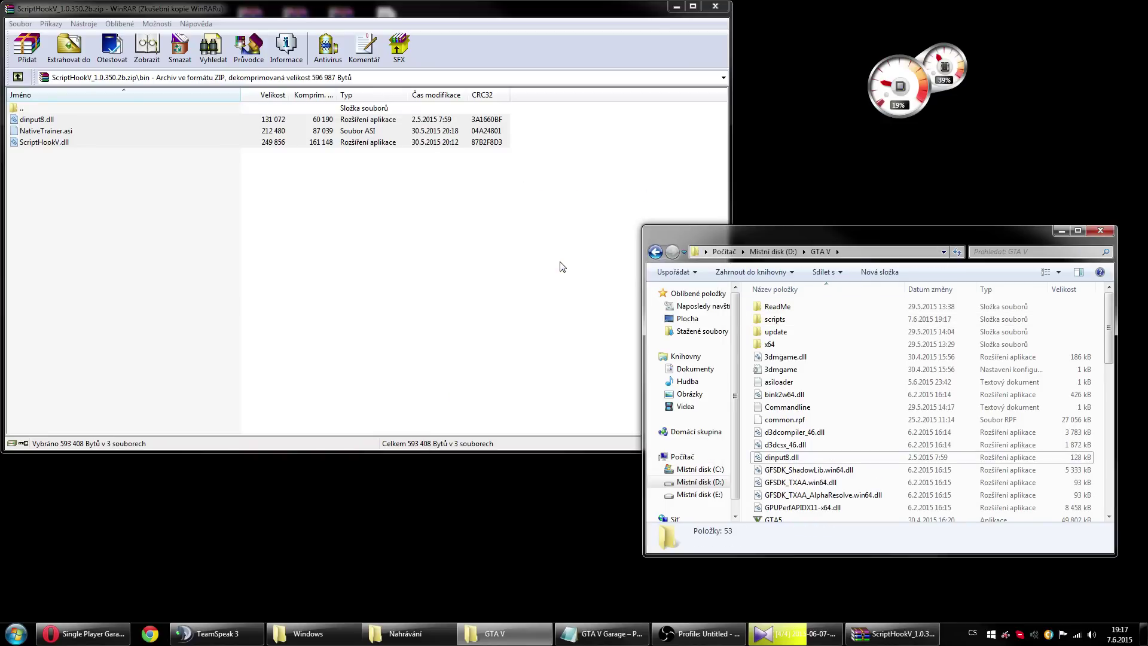
left_click(717, 7)
Copy the three ScriptHookVDotNet.zip files into the GTA V folder, replacing existing copies.
left_click(343, 41)
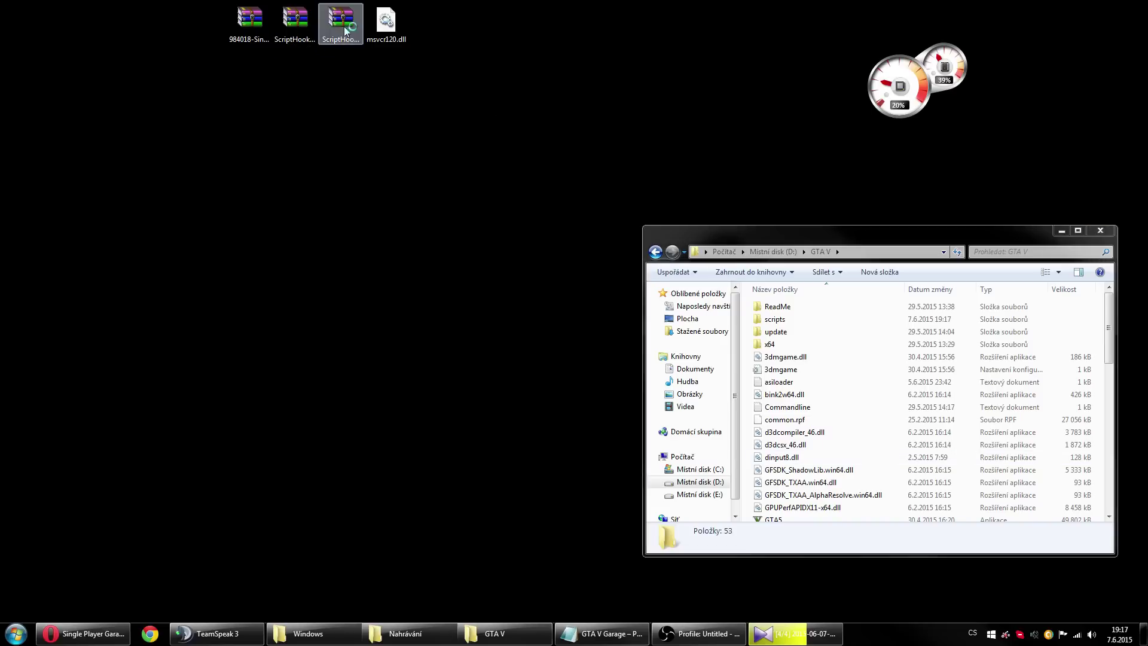
double_click(343, 26)
left_click_drag(58, 184, 756, 181)
left_click_drag(931, 228, 934, 231)
left_click(602, 275)
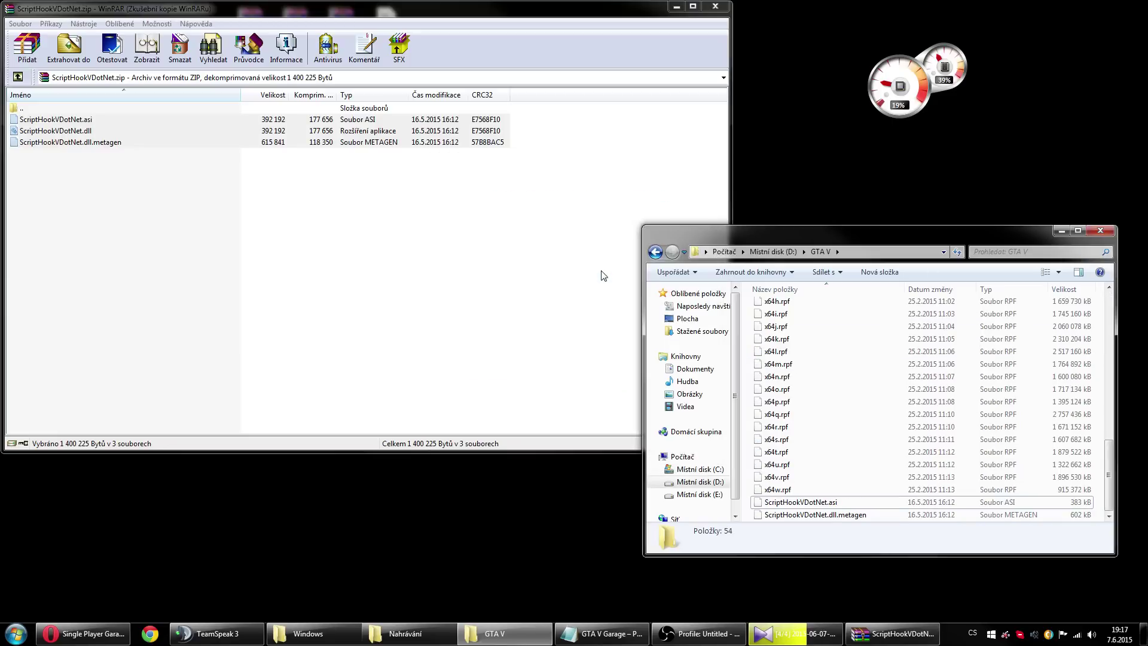
left_click(546, 306)
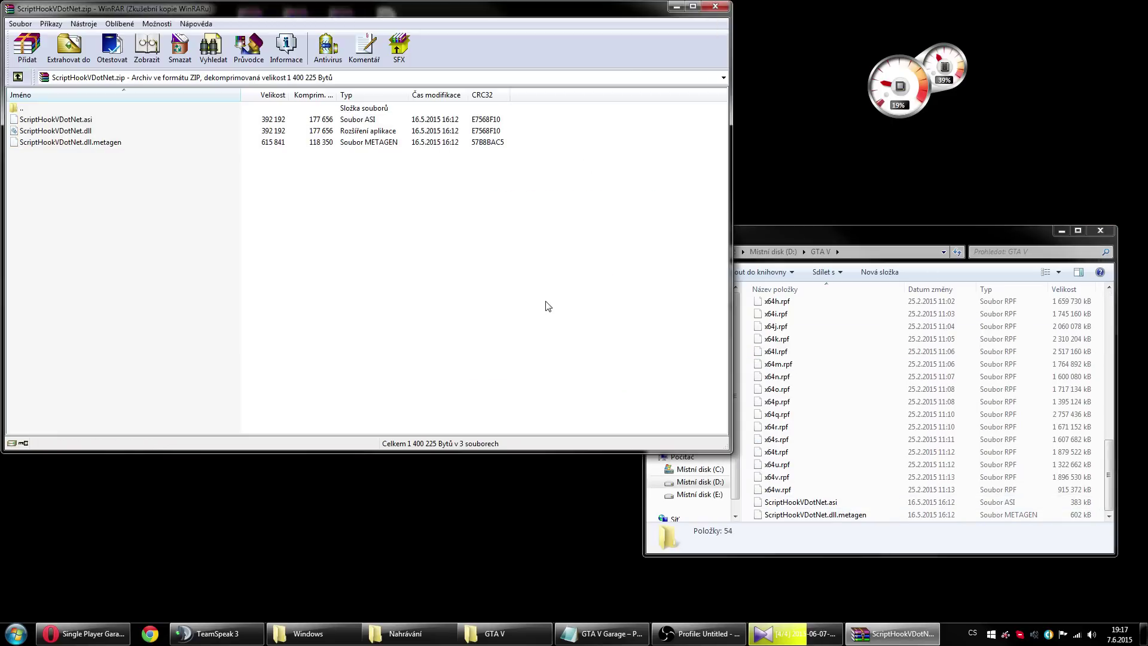
Run Launcher from the GTA V folder and dismiss the missing MSVCR120.dll system error.
left_click(717, 11)
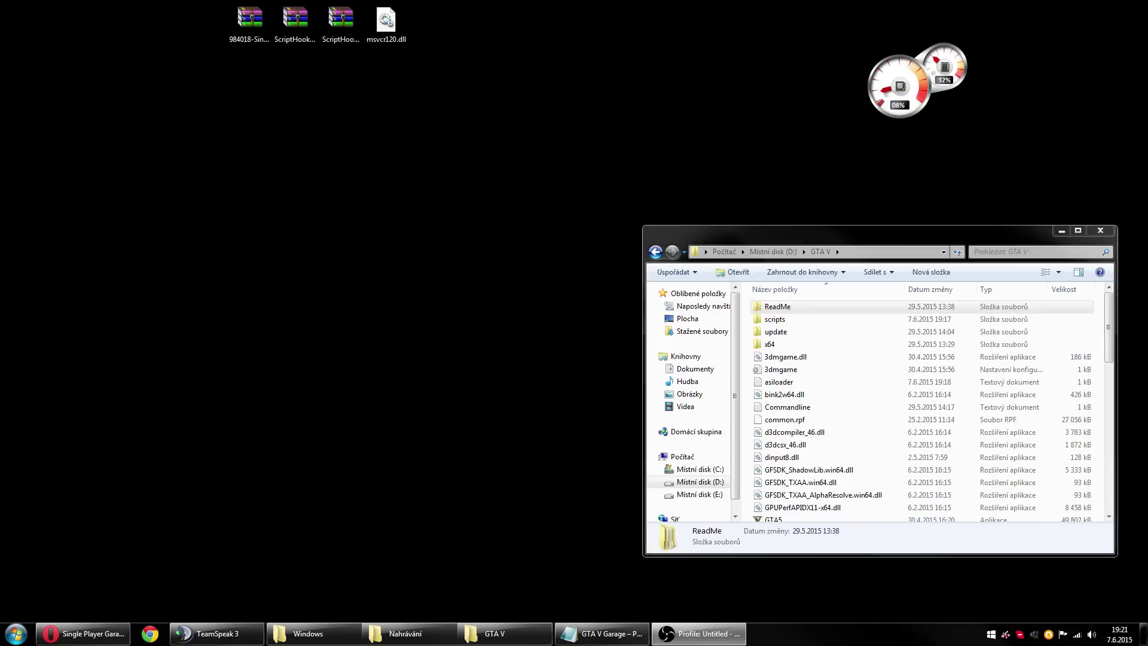
left_click(838, 433)
scroll(838, 436, "down", 3)
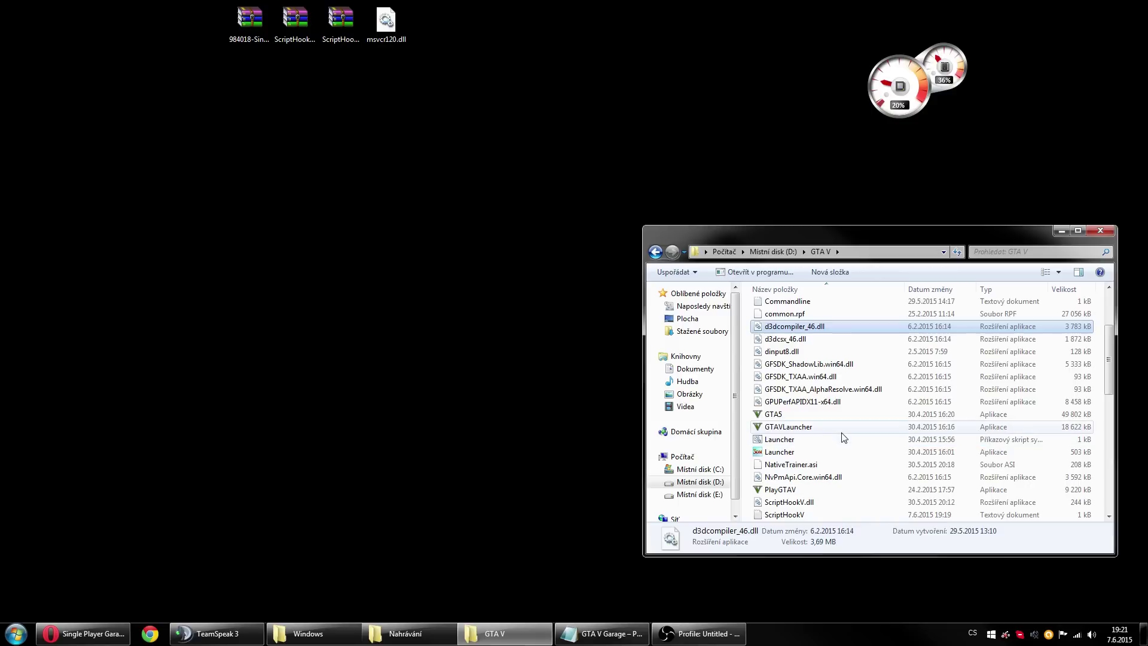
left_click(802, 453)
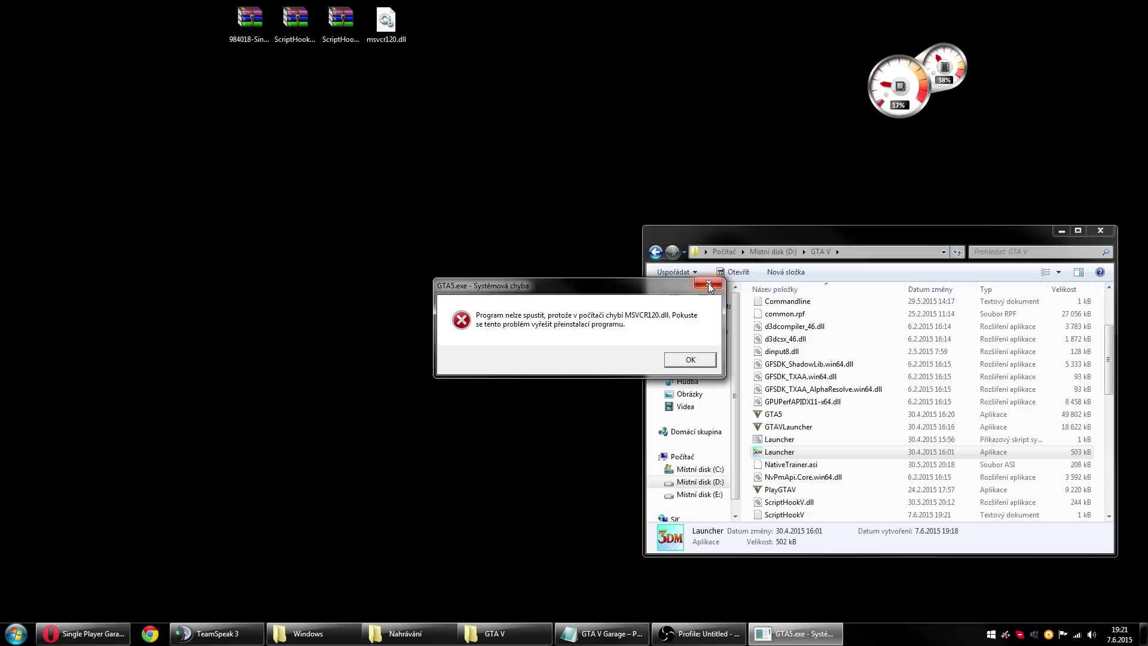
left_click(693, 361)
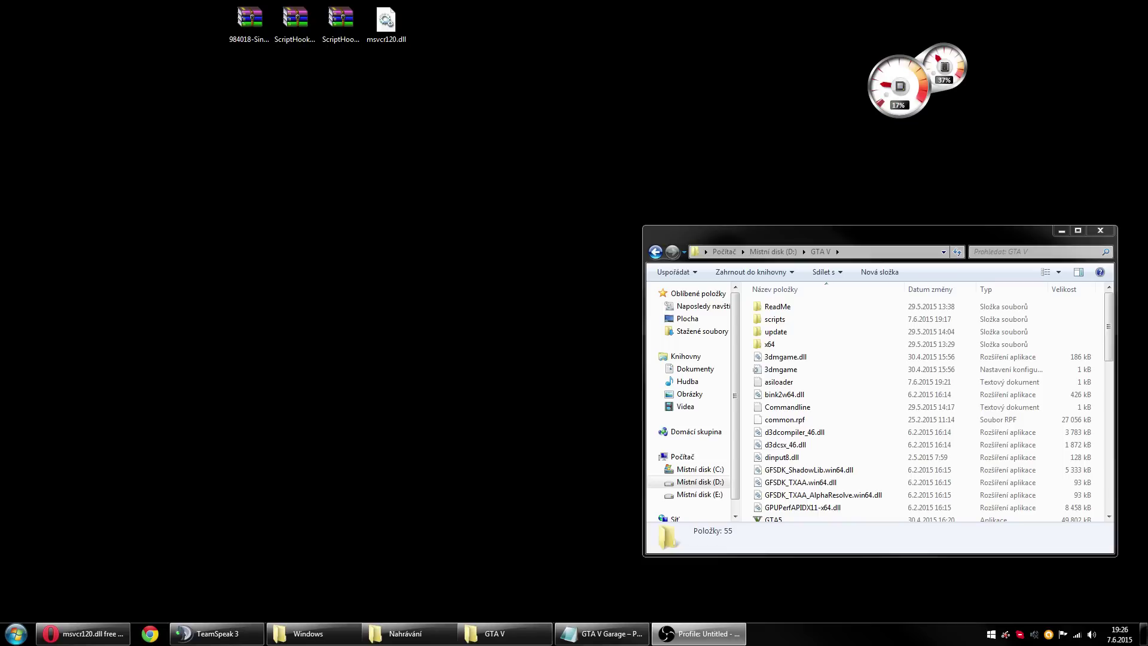
On dll-files.com, expand the 64-bit msvcr120.dll 12.0.21005.1 version, then cancel its download and minimize Opera.
left_click(81, 633)
scroll(281, 202, "up", 5)
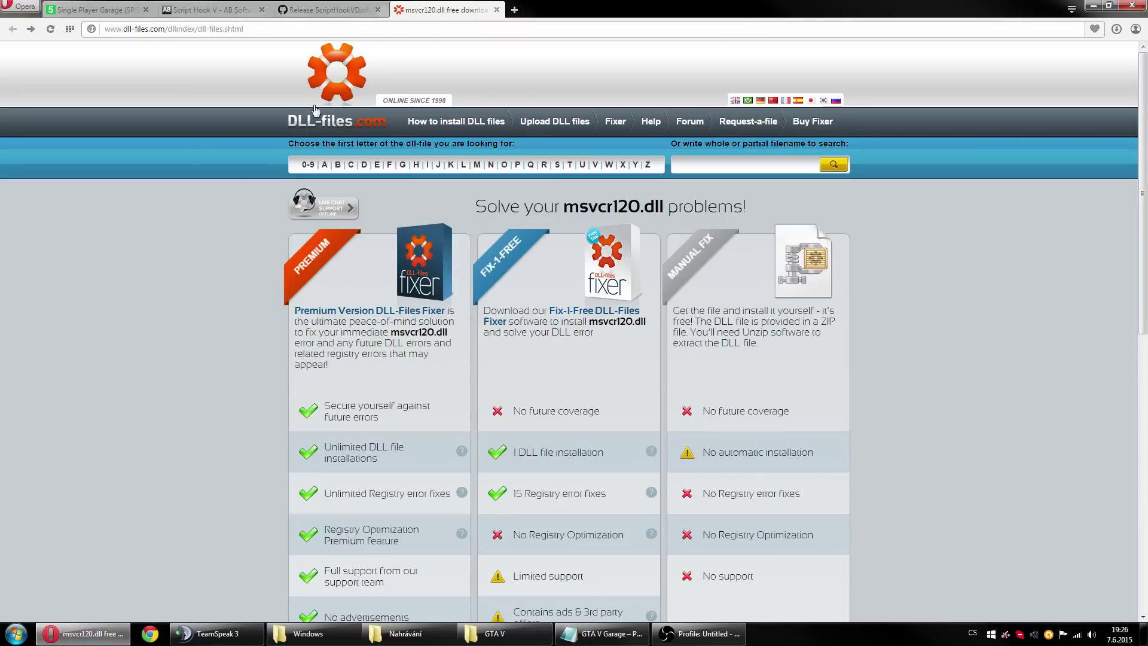
left_click(216, 30)
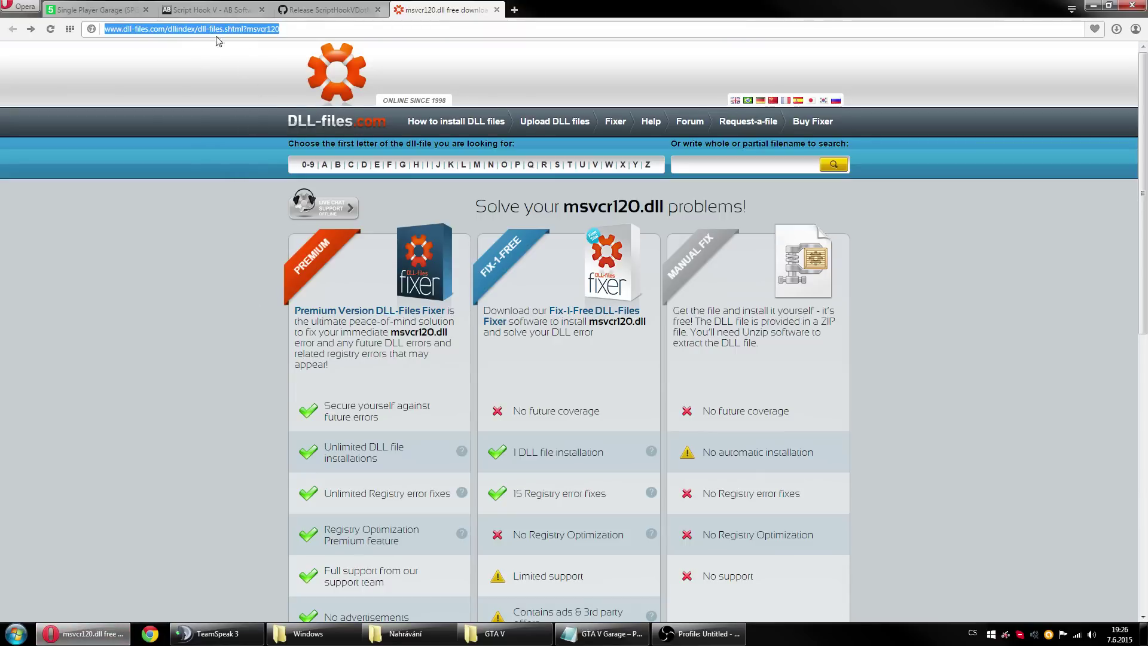
scroll(915, 314, "down", 7)
left_click(735, 254)
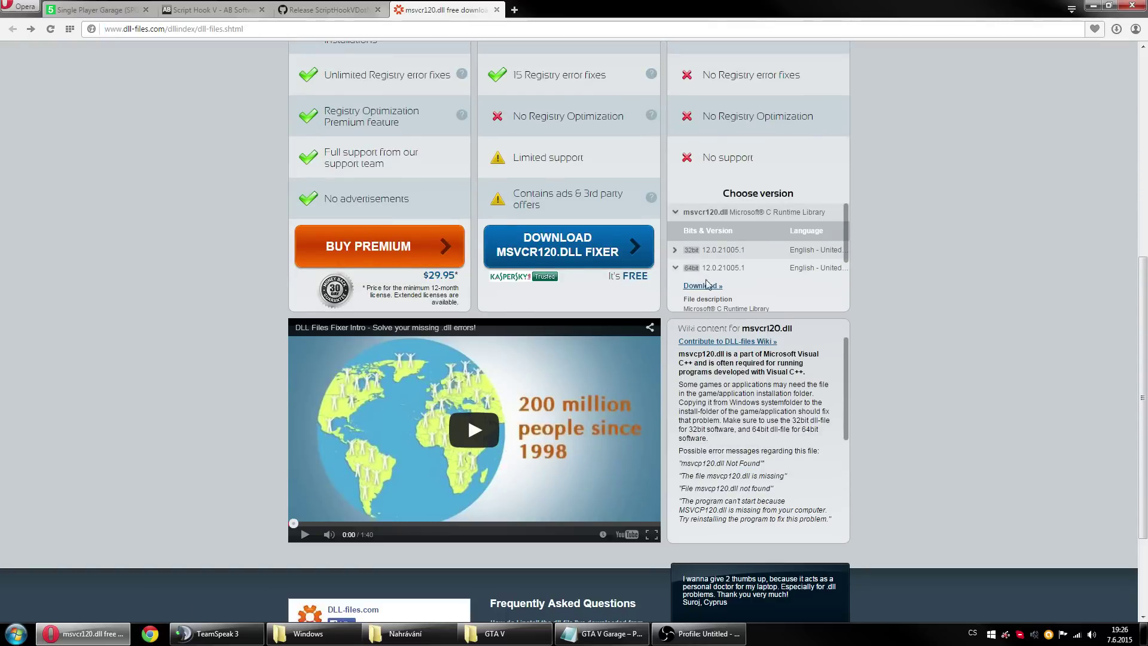
left_click(700, 289)
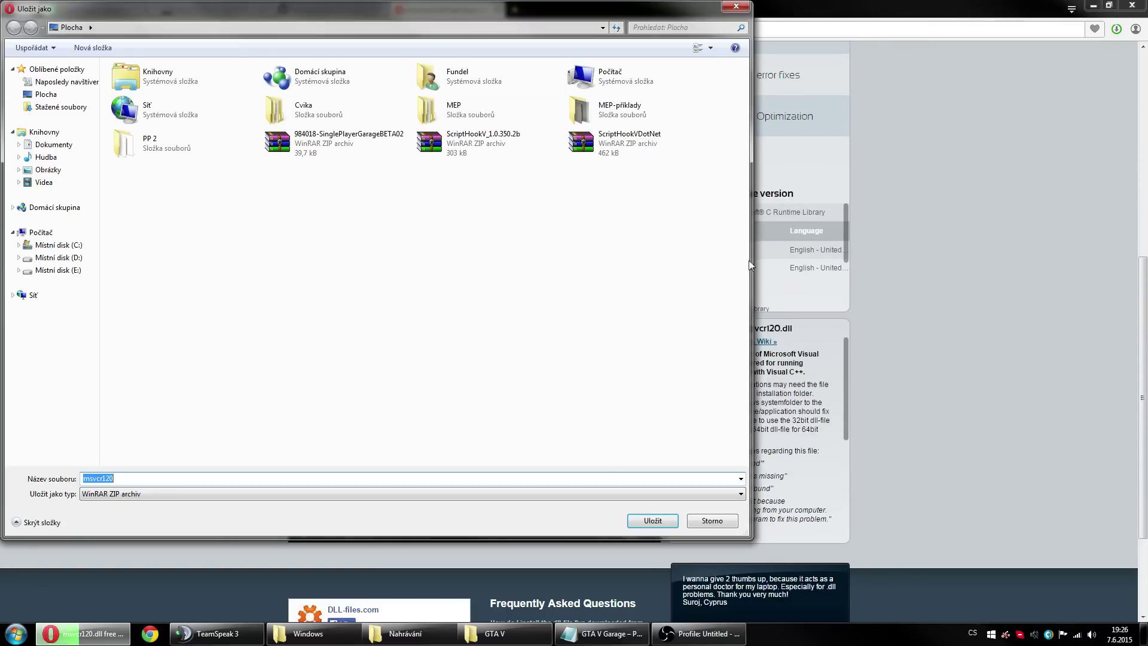
left_click(735, 6)
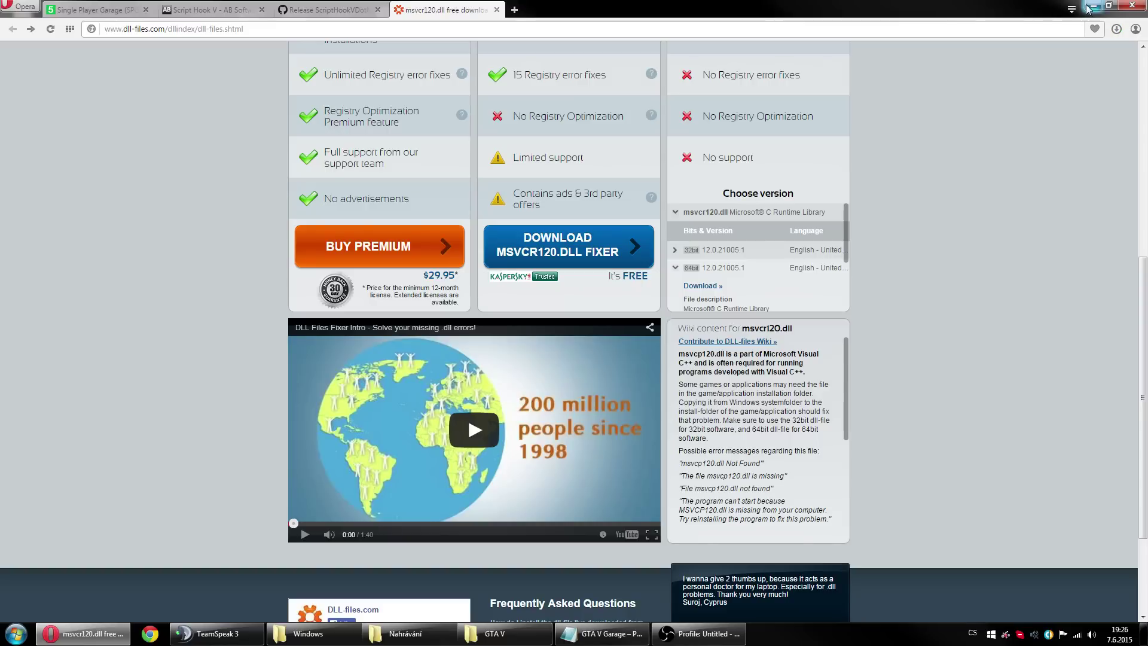
left_click(1093, 5)
Open the C:\Windows\System32 folder through Computer in Explorer.
left_click(15, 634)
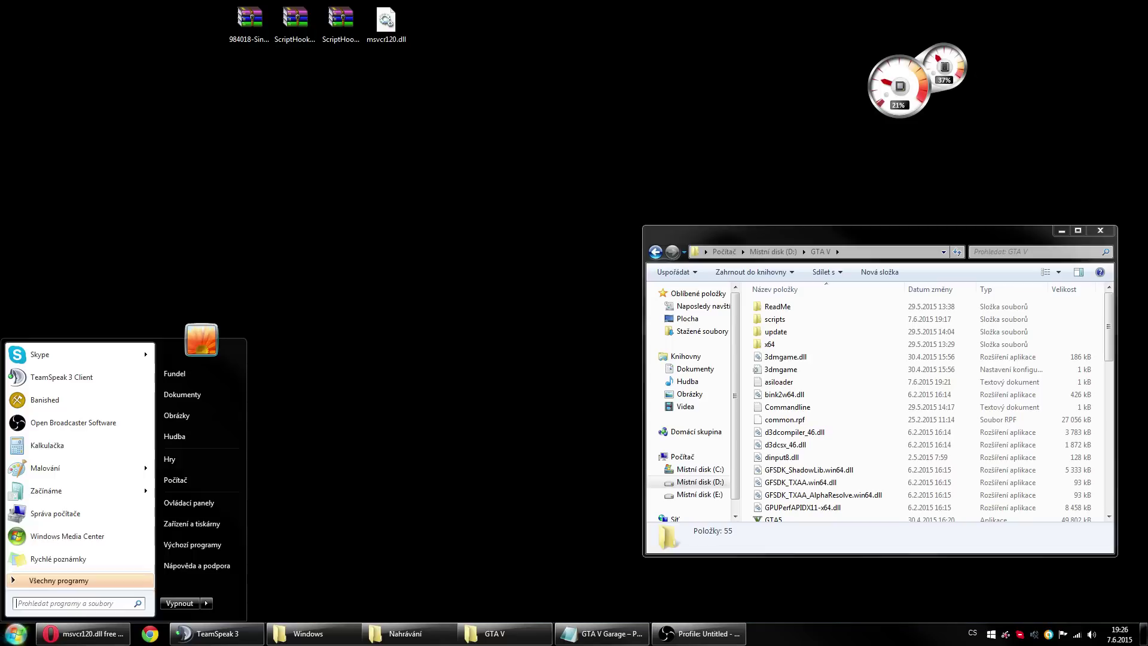
left_click(209, 476)
double_click(817, 340)
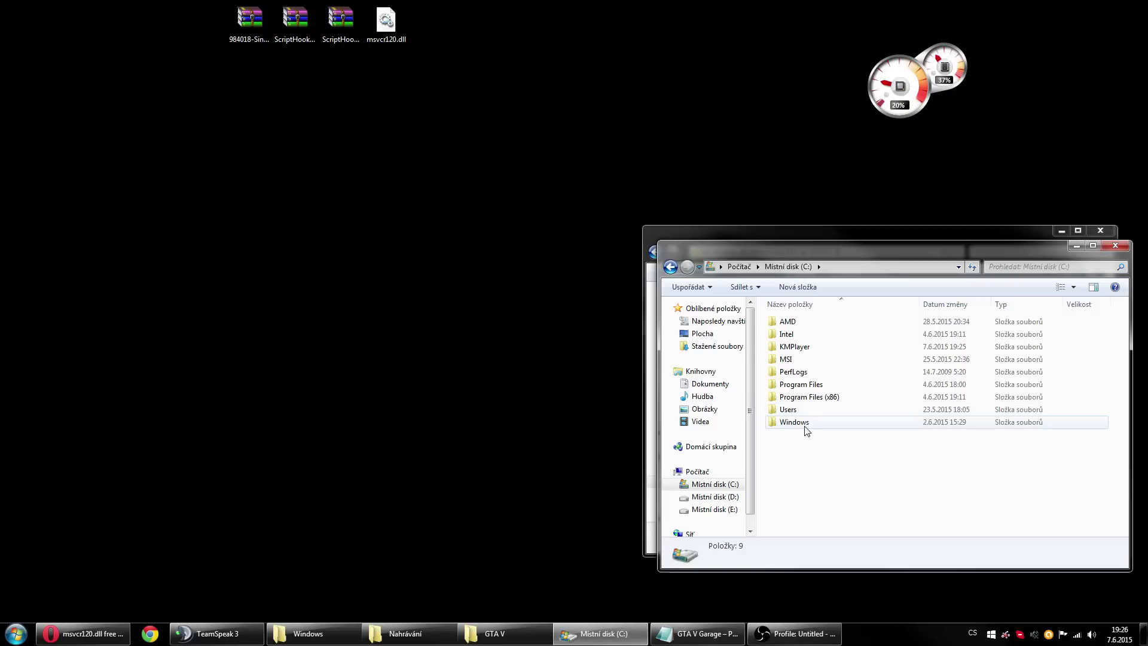
double_click(804, 424)
scroll(833, 453, "down", 13)
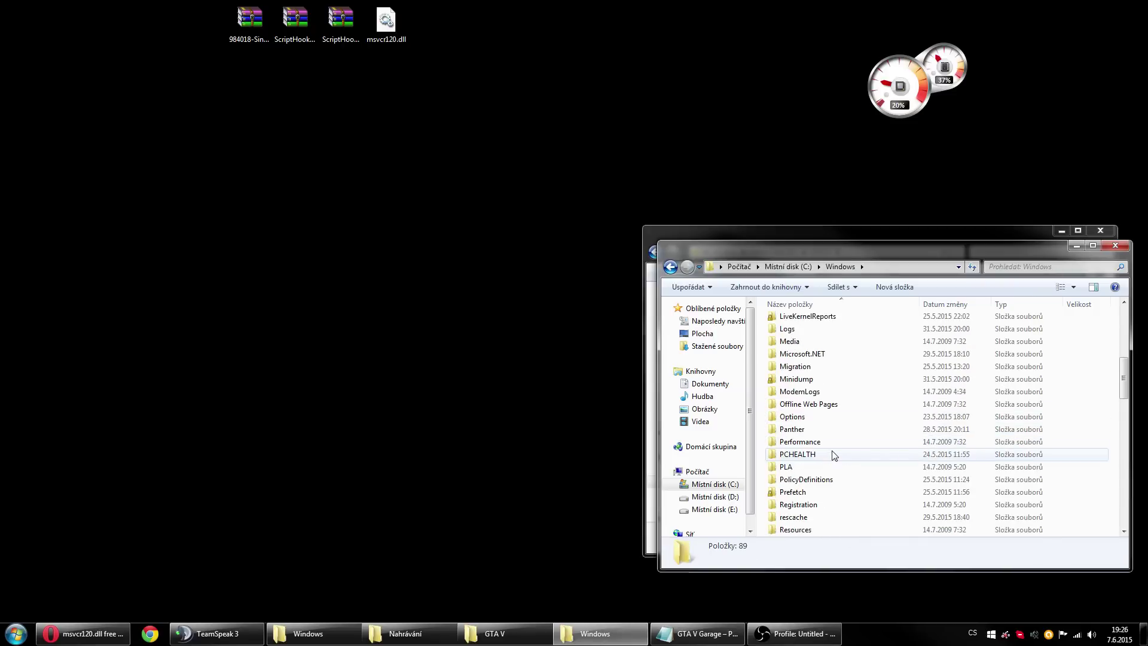
scroll(832, 454, "down", 5)
scroll(833, 454, "up", 3)
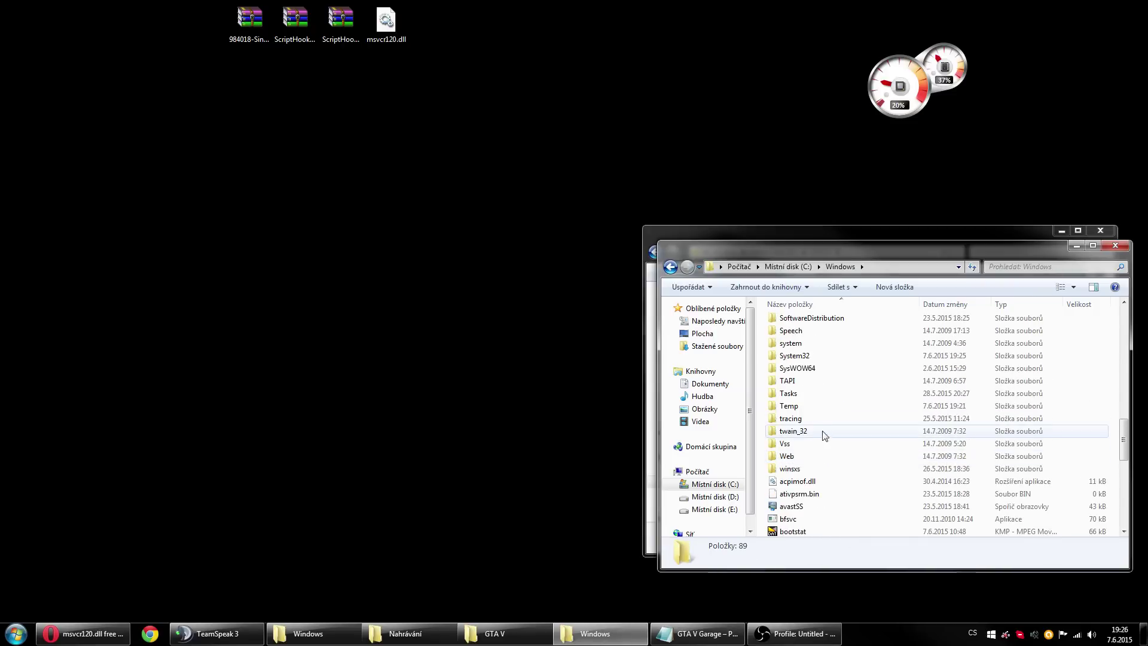
double_click(812, 359)
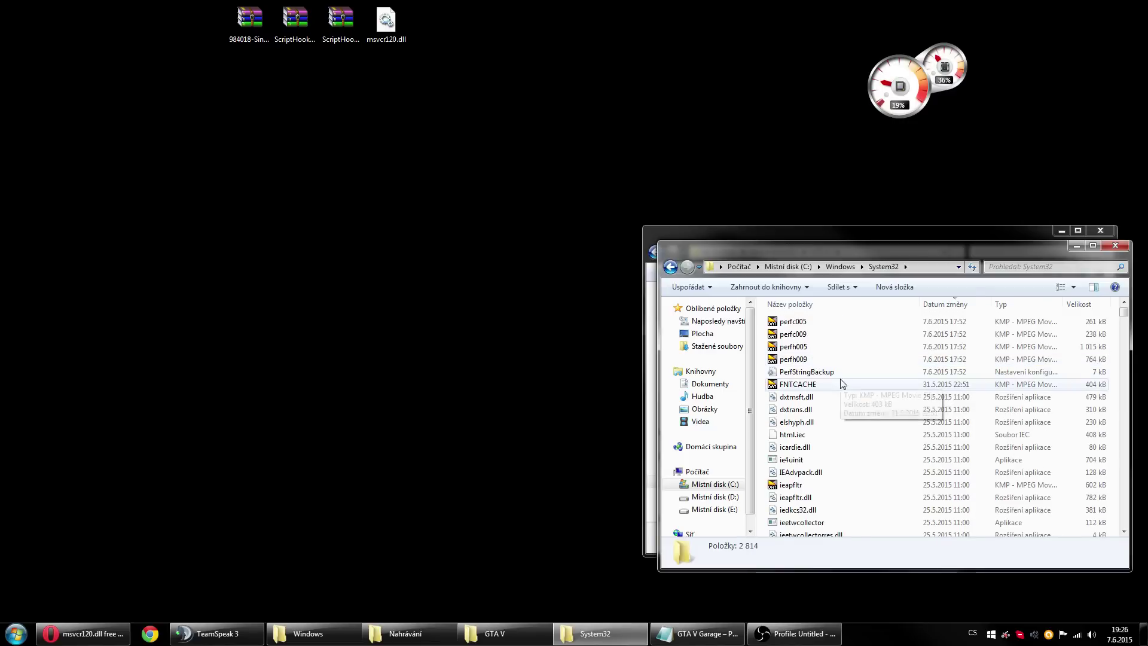
Paste msvcr120.dll from the desktop into System32, then start GTA V again via Launcher.
left_click_drag(394, 34, 448, 108)
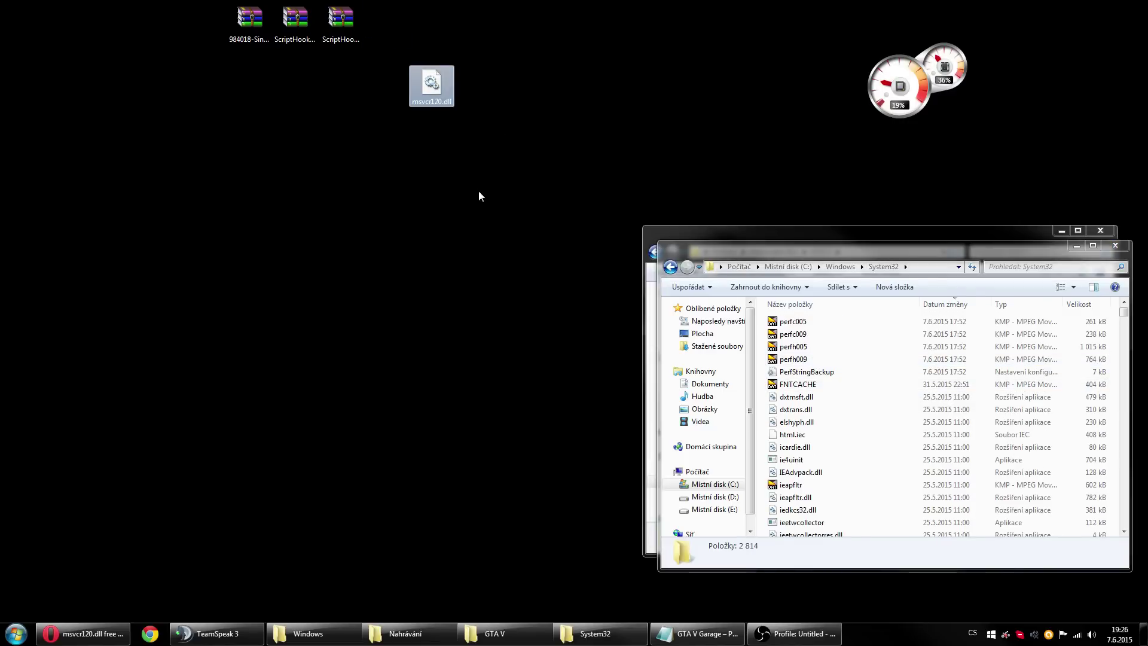
left_click(848, 250)
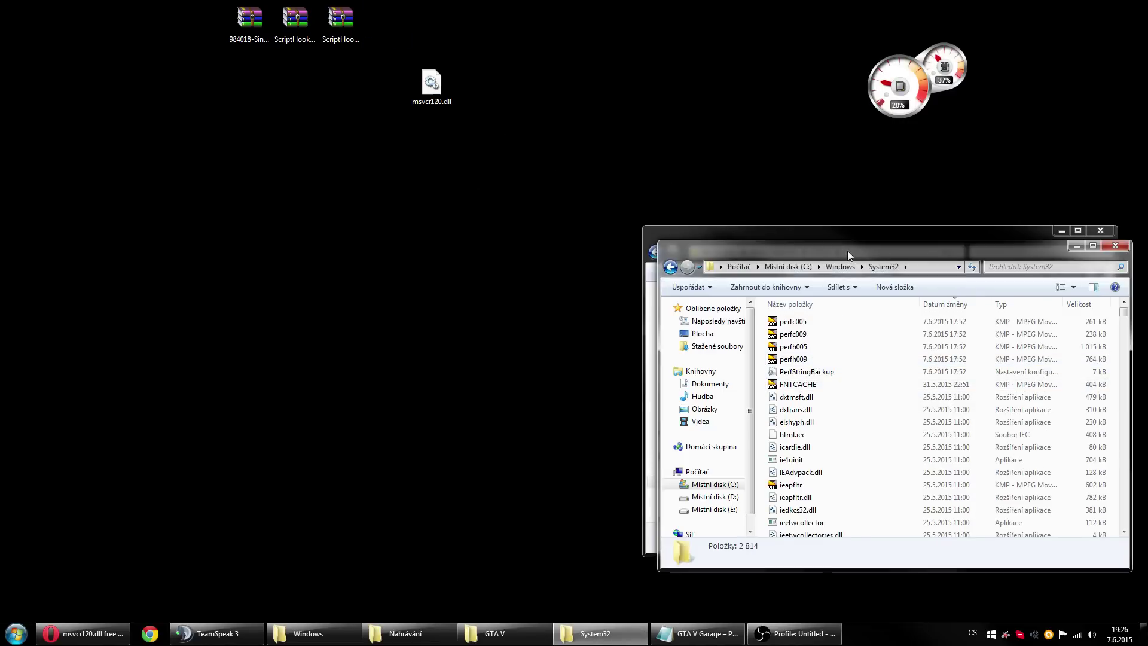
key("ctrl+v")
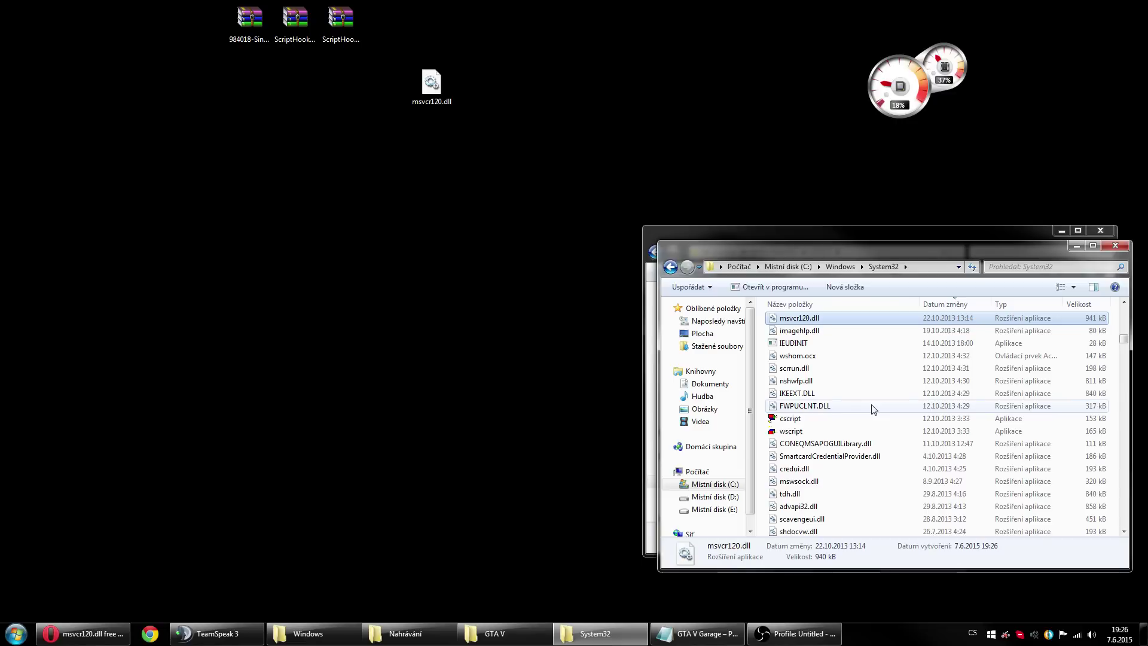
left_click(1113, 244)
scroll(805, 440, "down", 1)
double_click(803, 417)
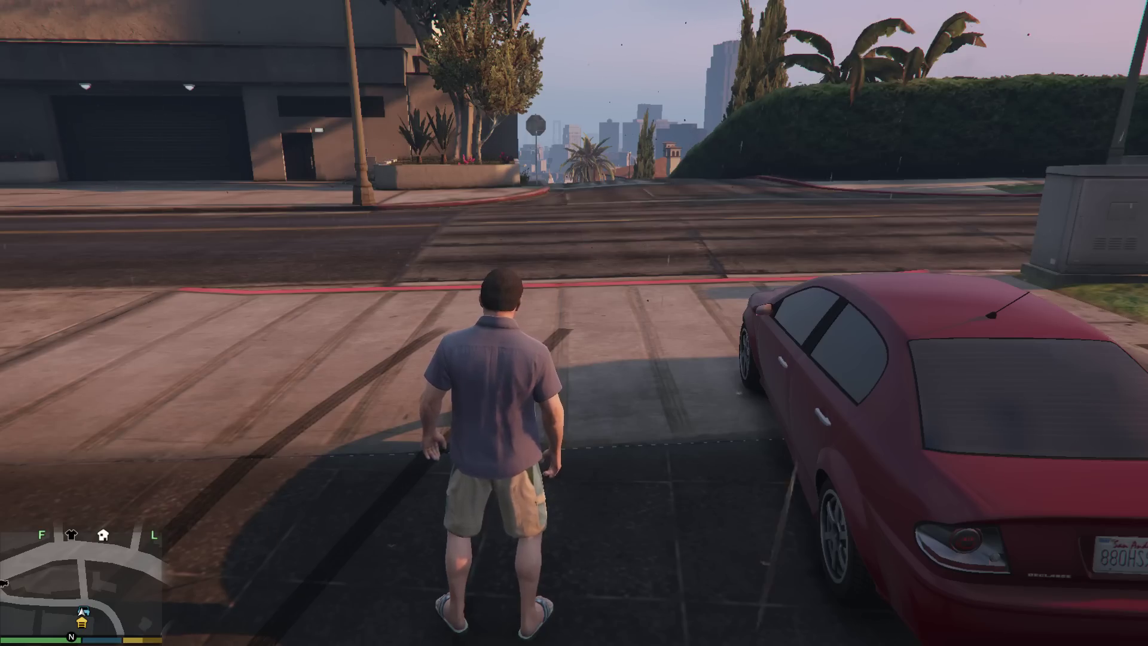
Locate the modded parking garage blip on the full-screen pause map, then resume play.
key("Escape")
left_click(590, 368)
scroll(590, 367, "up", 10)
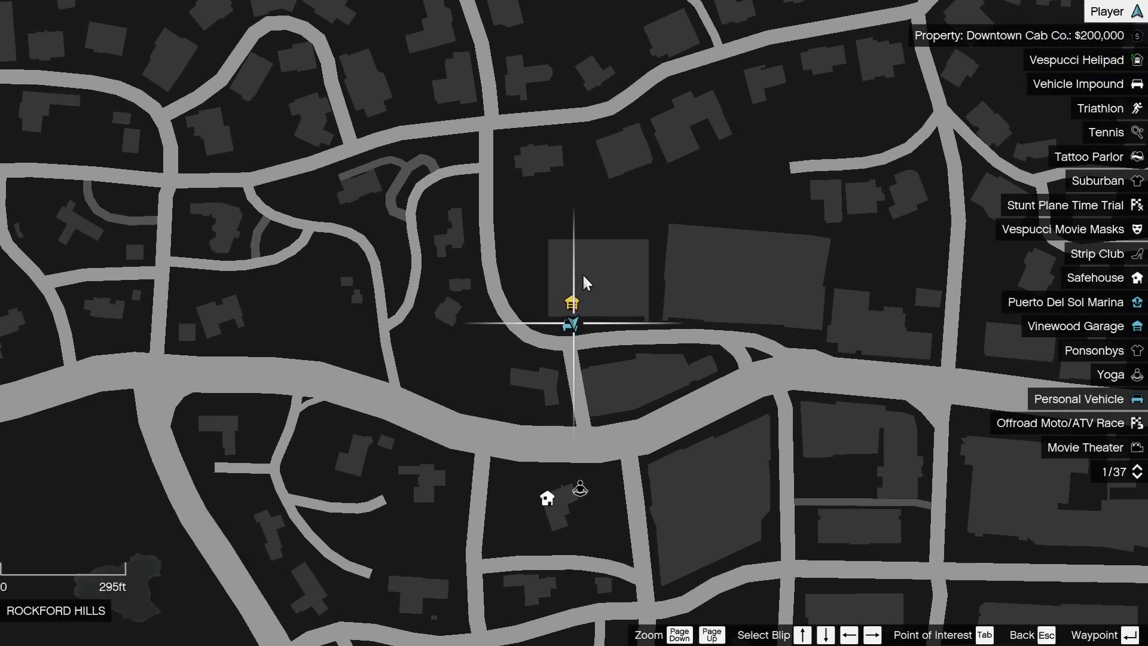
key("Escape")
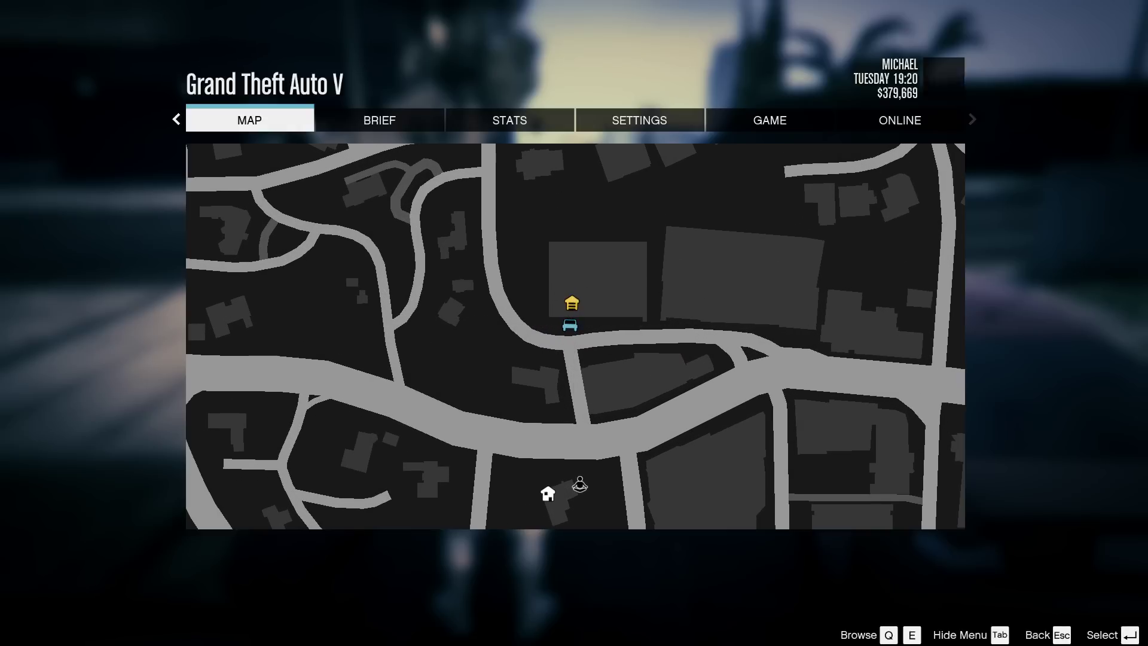
key("Escape")
Walk into the Parking entrance, confirm Eclipse Towers Floor 1, and head toward the stored cars.
key("w")
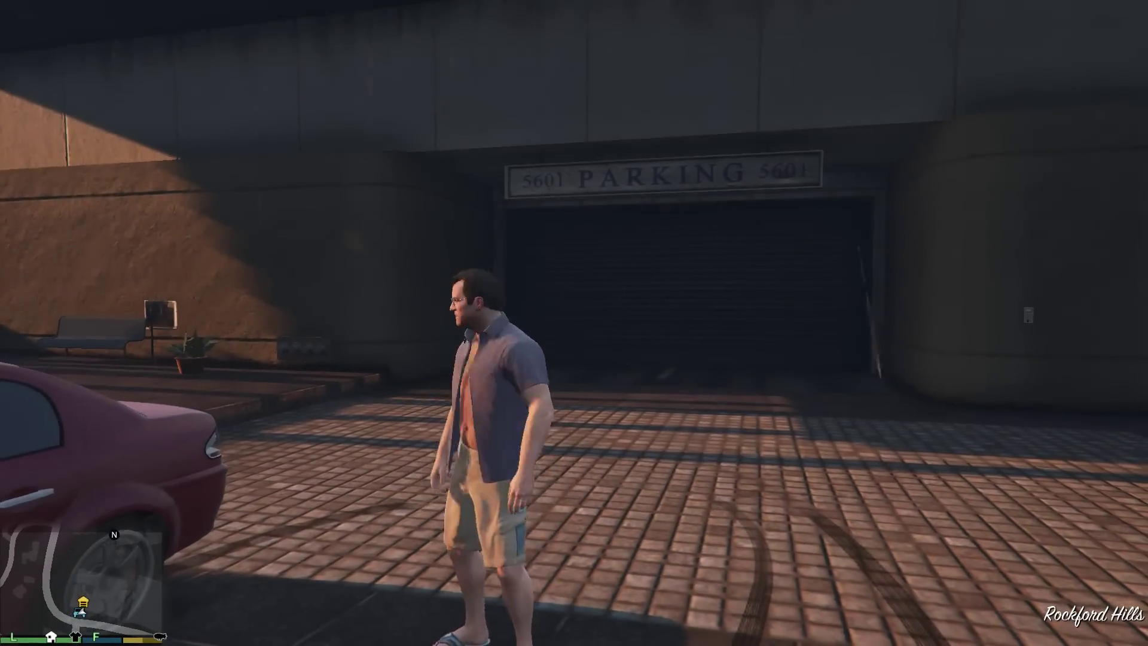
key("w")
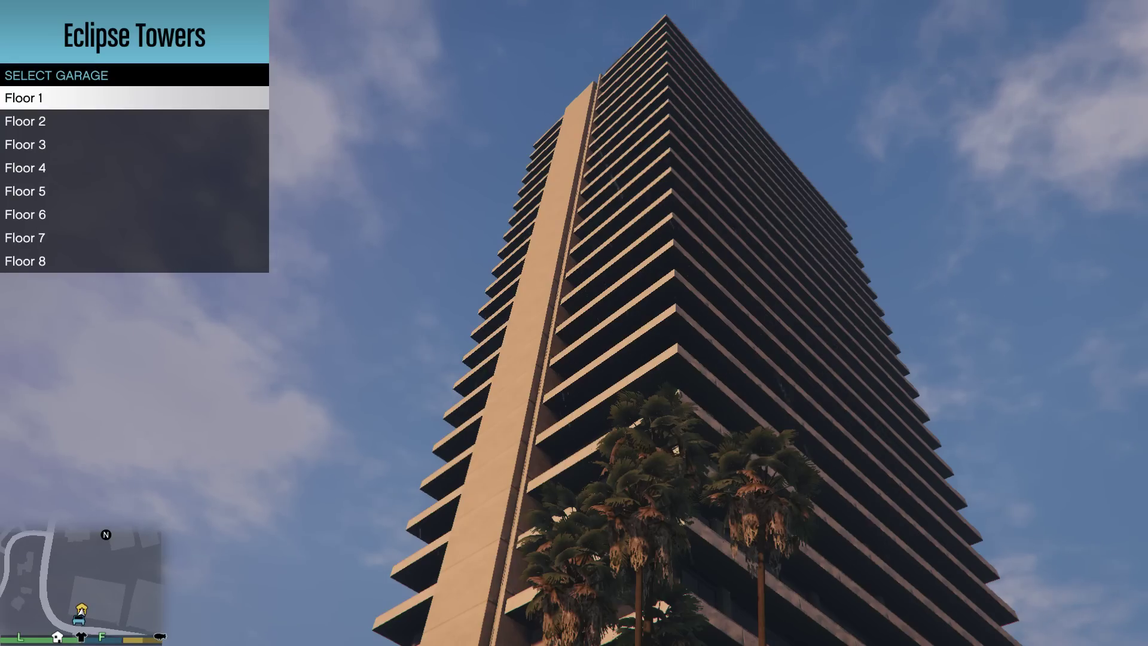
key("Return")
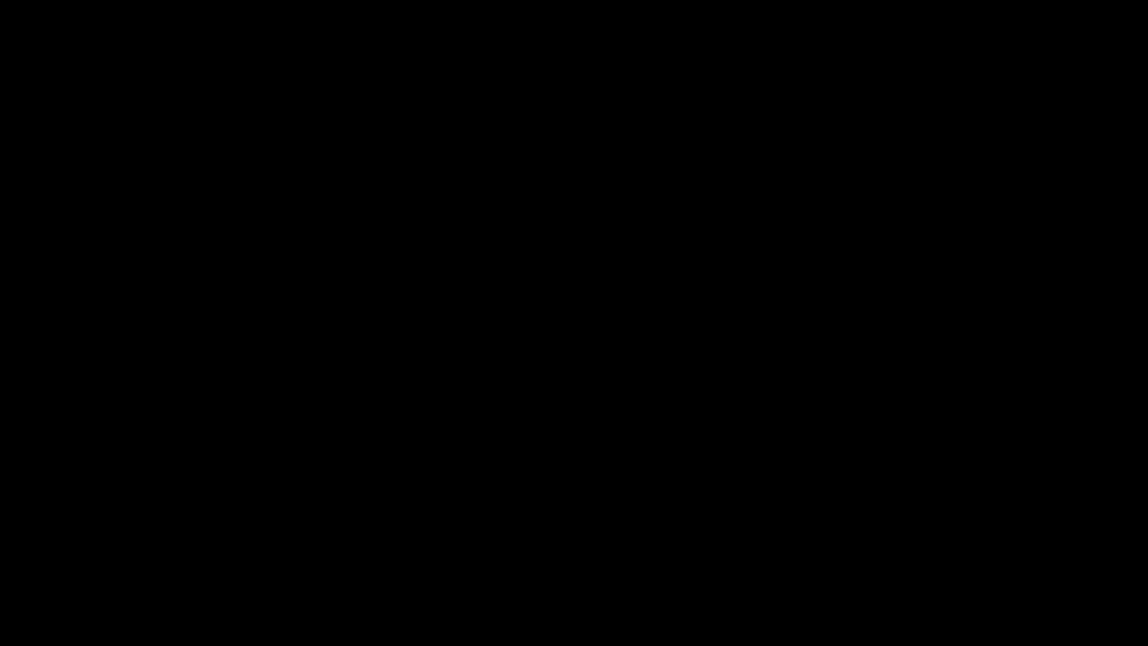
key("w")
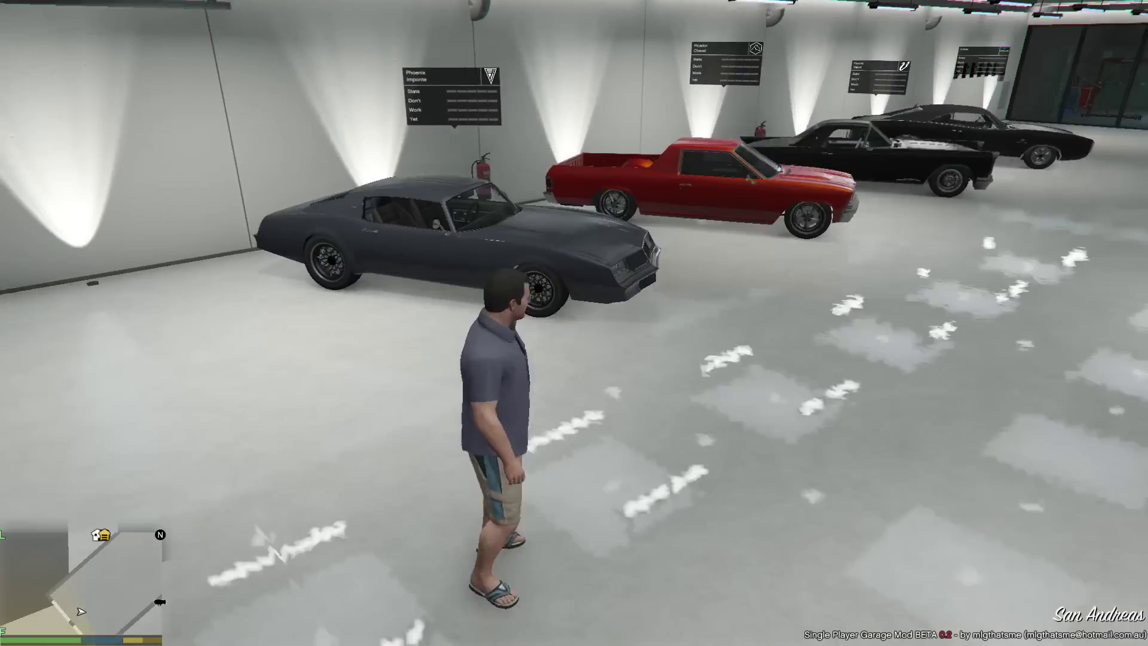
key("shift")
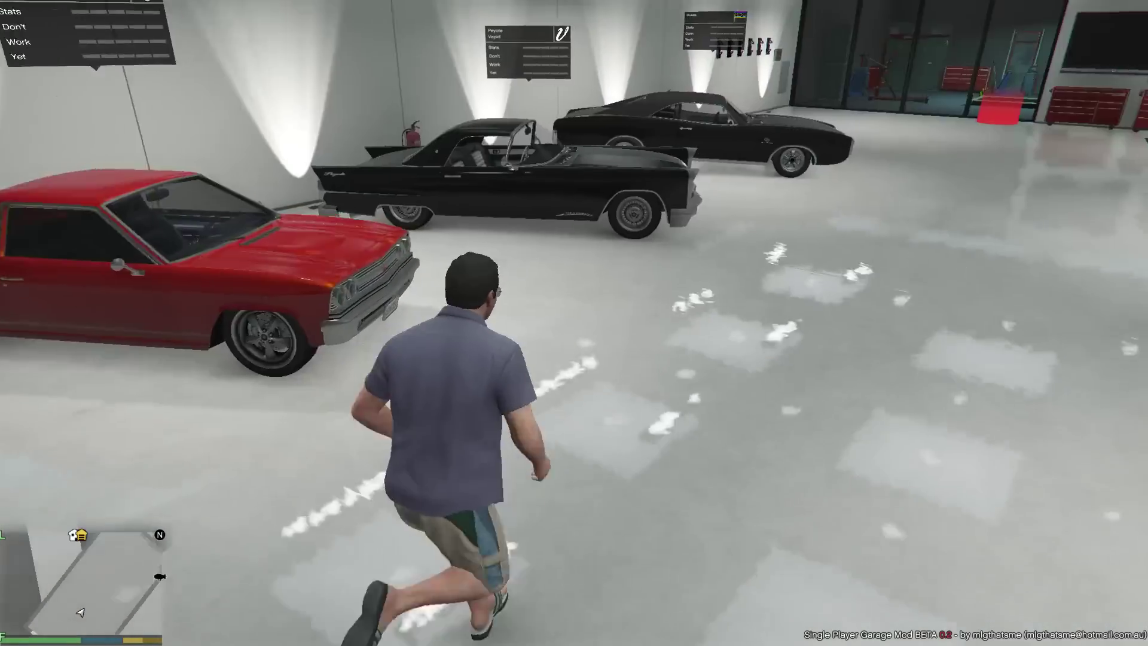